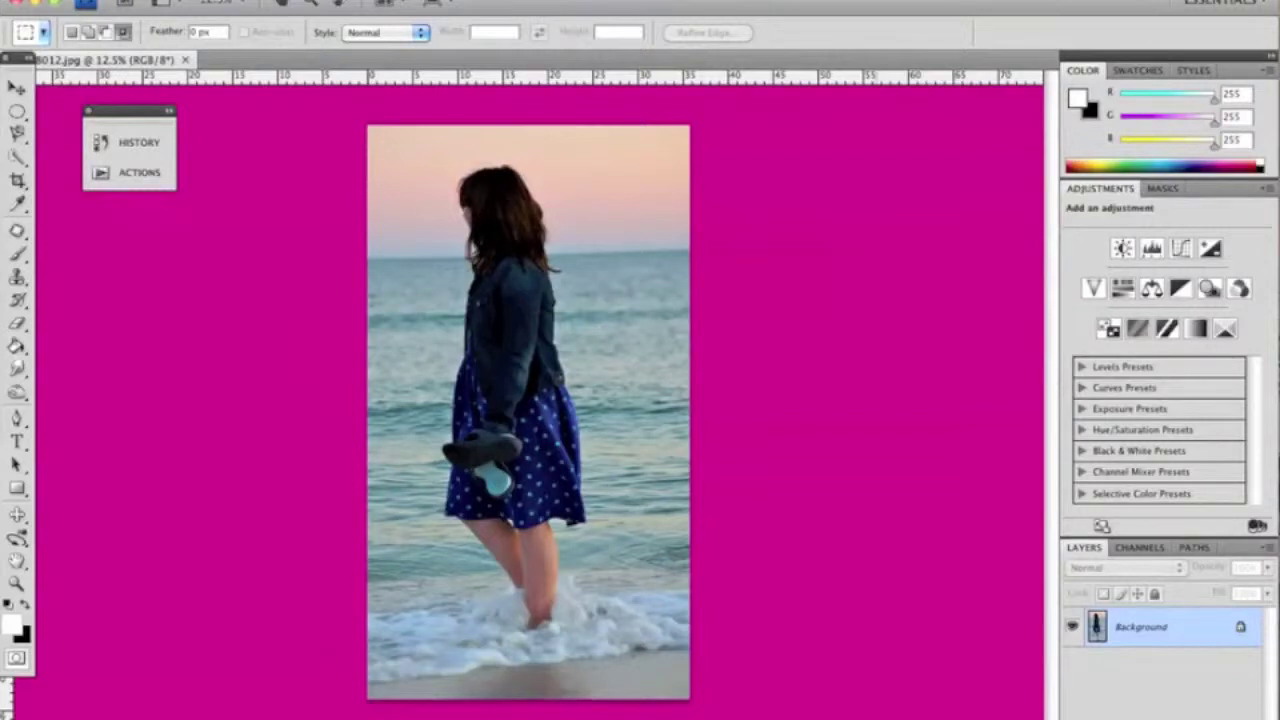
# Add a Levels adjustment layer and a dark navy Solid Color fill layer.
pyautogui.click(1160, 540)
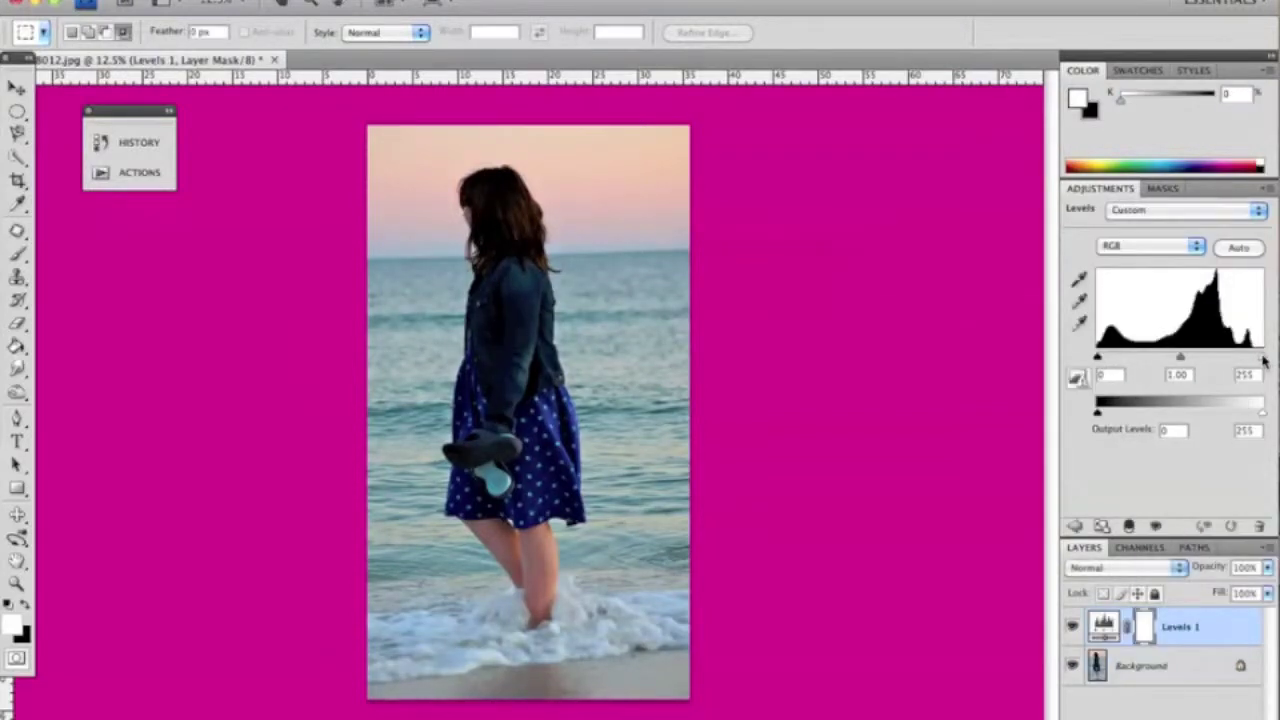
pyautogui.click(1196, 557)
pyautogui.click(1177, 474)
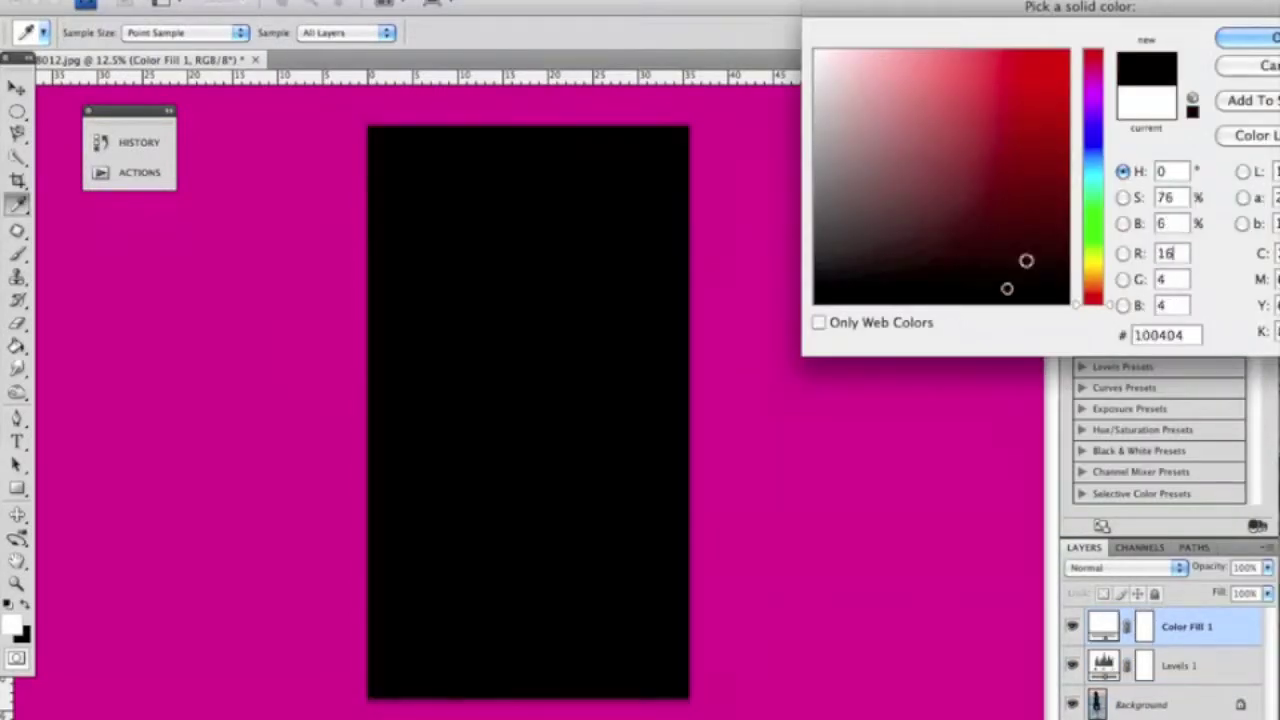
pyautogui.write('70')
pyautogui.click(1096, 153)
pyautogui.click(1247, 37)
# Blend the navy fill in Exclusion mode at 84% opacity.
pyautogui.click(1125, 567)
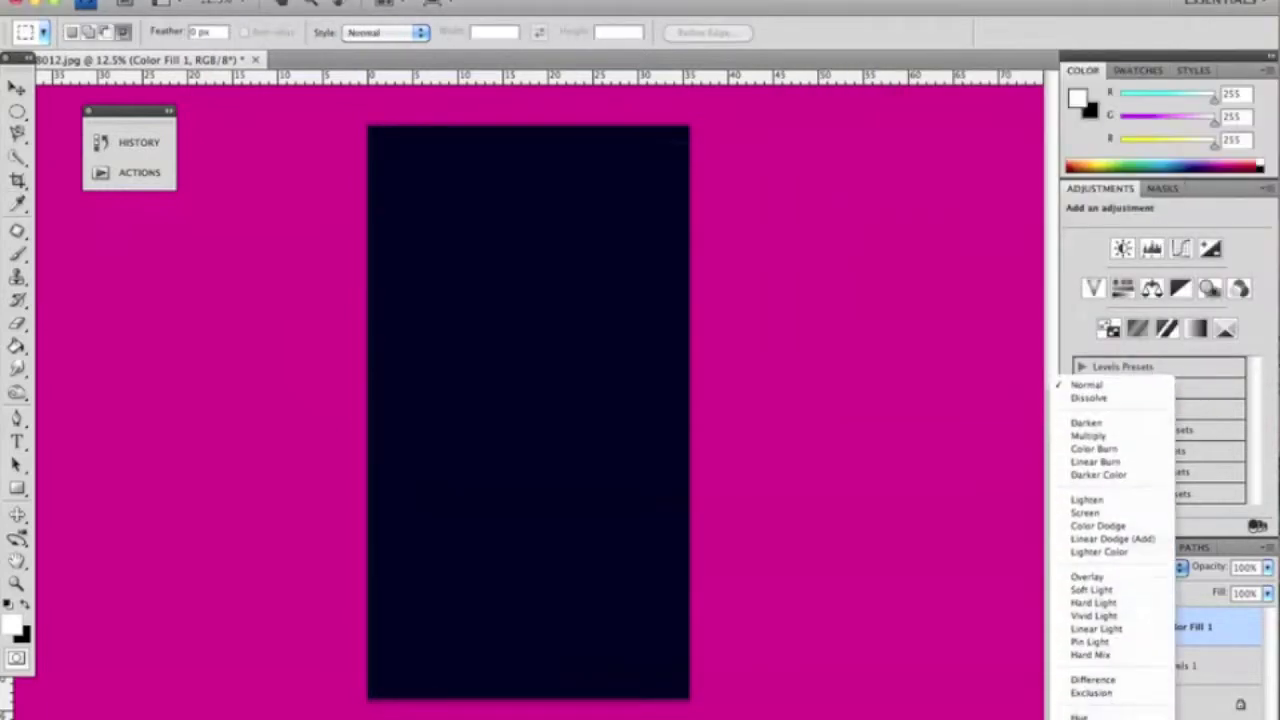
pyautogui.click(1090, 698)
pyautogui.click(1267, 567)
# Darken the navy fill colour, then add a Curves adjustment layer.
pyautogui.doubleClick(1103, 625)
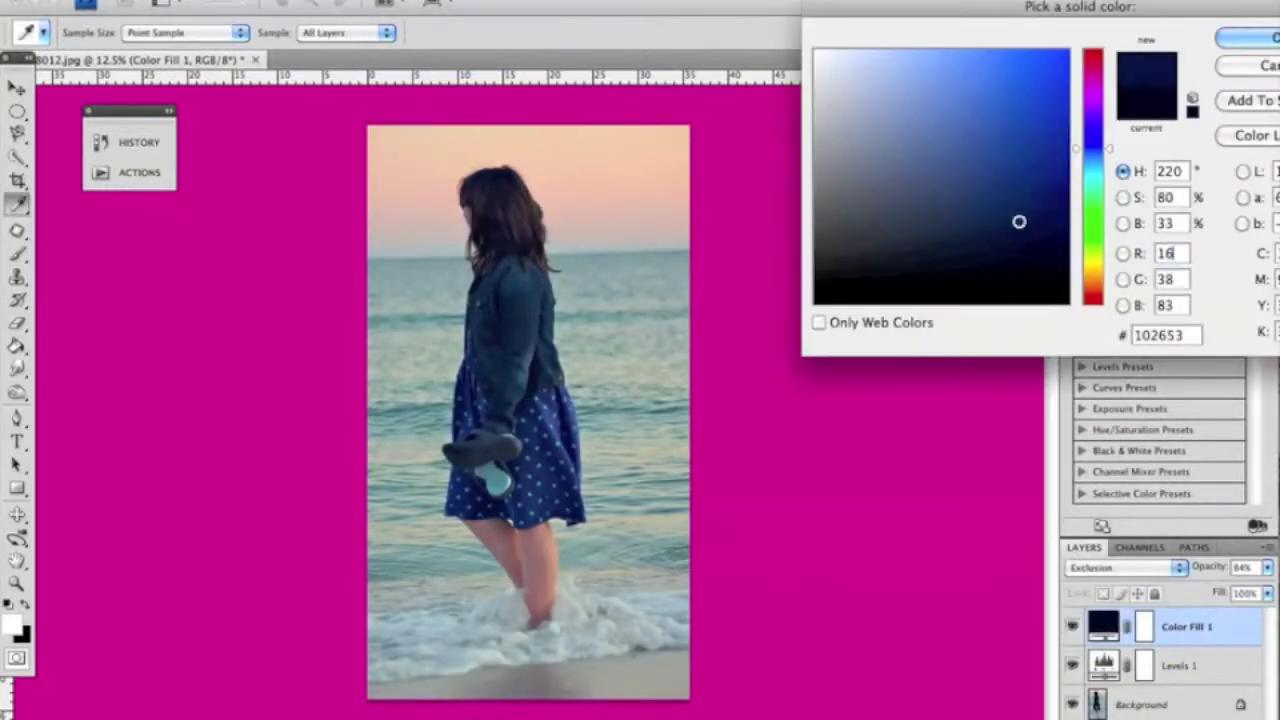
pyautogui.click(1007, 220)
pyautogui.moveTo(1040, 196); pyautogui.dragTo(1031, 243)
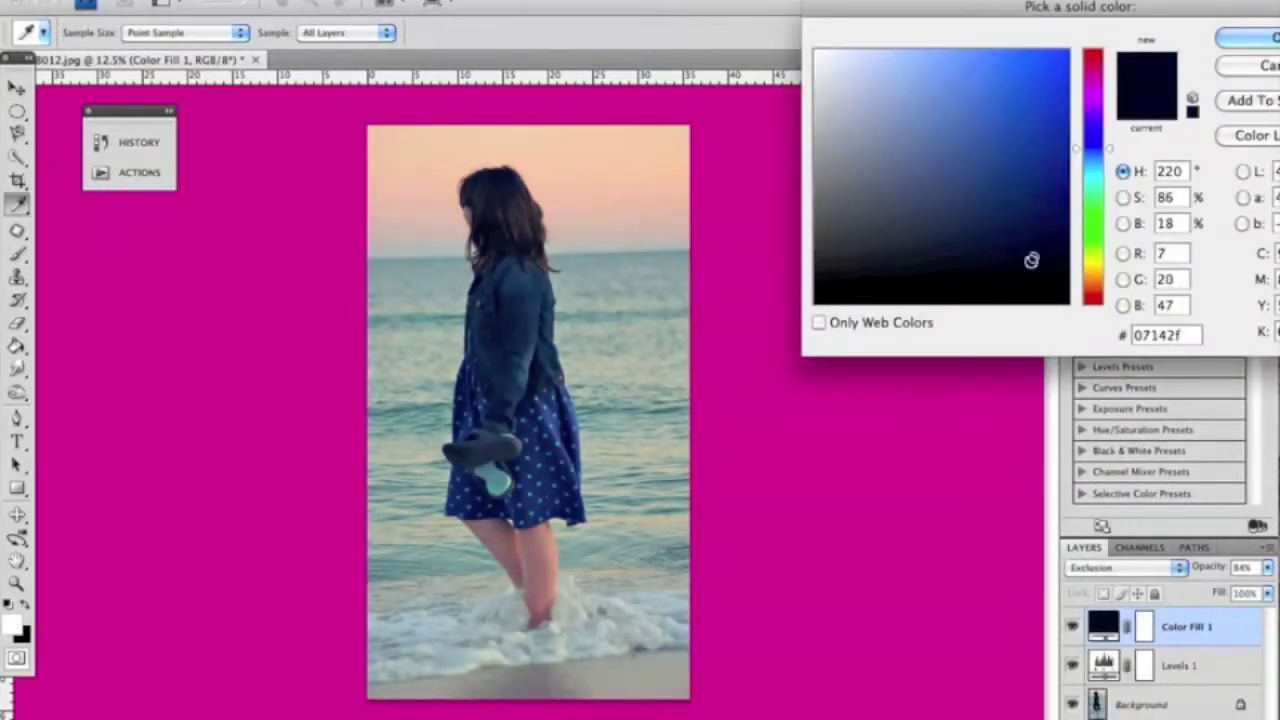
pyautogui.press('Return')
pyautogui.click(1160, 712)
pyautogui.click(1180, 548)
# Lift the curve's midtones and add Color Balance with midtones Red +18, Green +2.
pyautogui.moveTo(1178, 354); pyautogui.dragTo(1178, 344)
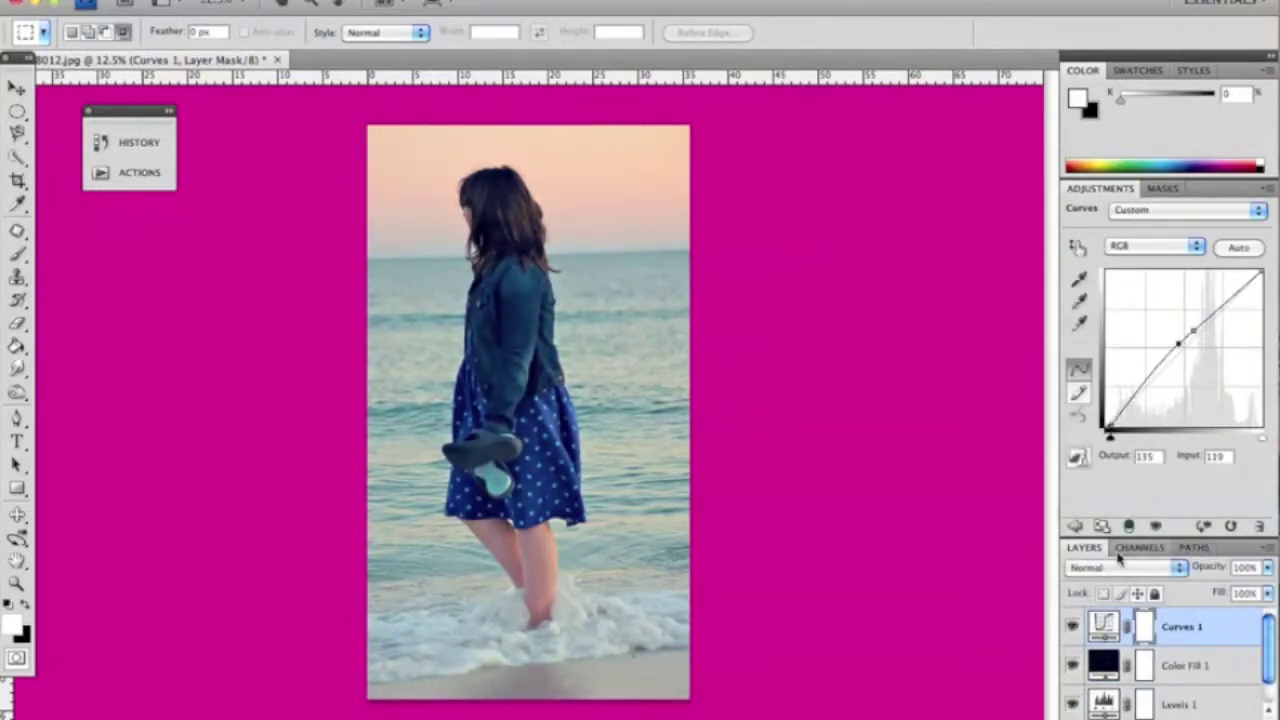
pyautogui.click(1160, 712)
pyautogui.click(1180, 614)
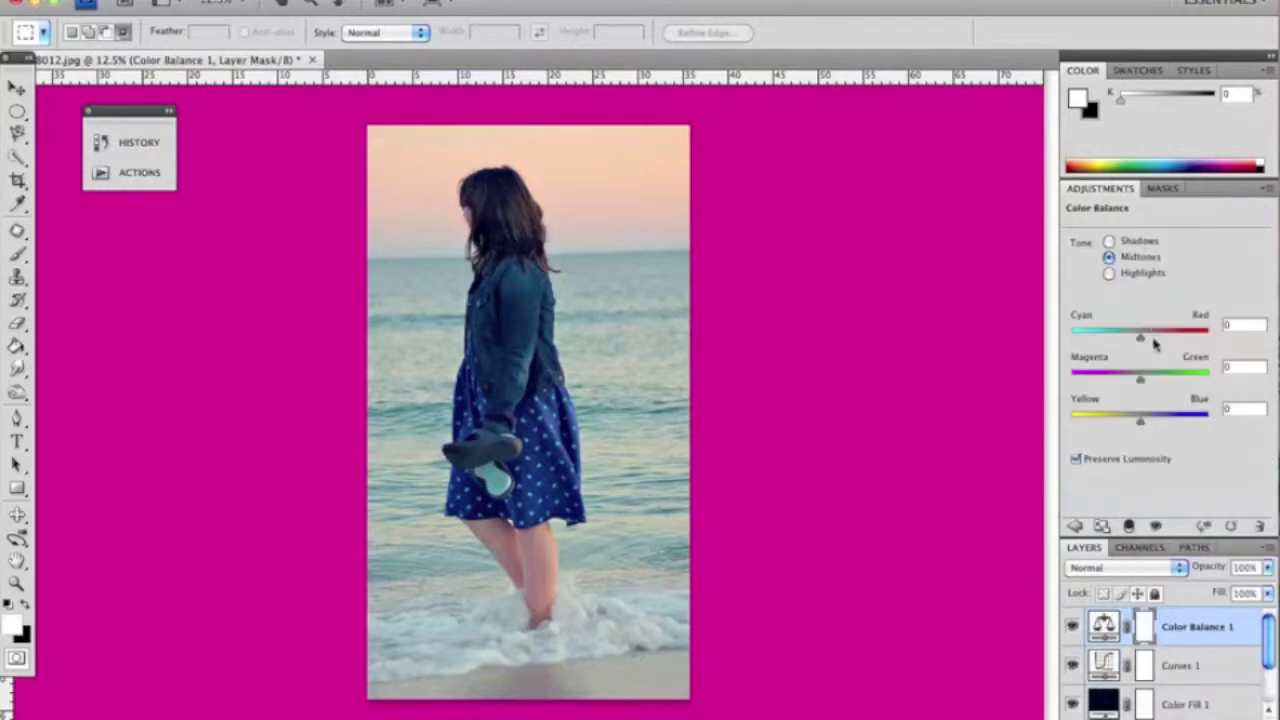
pyautogui.moveTo(1134, 425); pyautogui.dragTo(1129, 425)
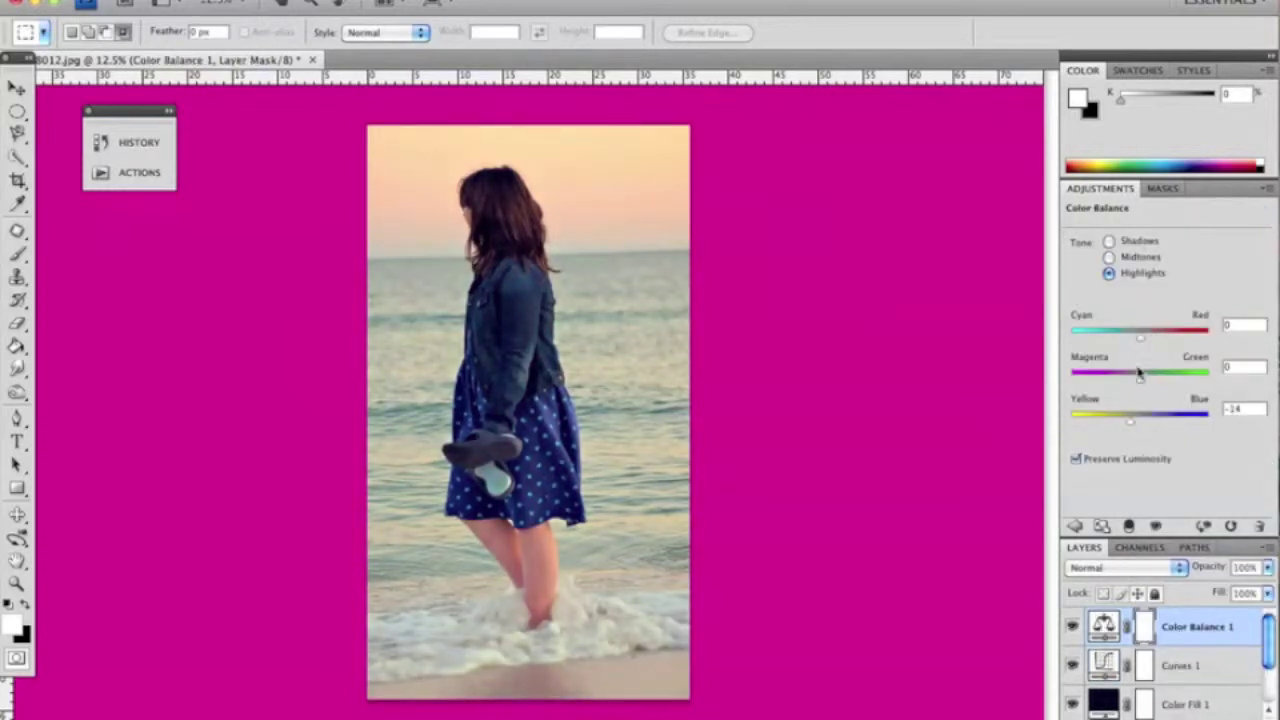
pyautogui.moveTo(1131, 379)
pyautogui.mouseDown()
pyautogui.moveTo(1143, 421)
pyautogui.moveTo(1134, 379)
pyautogui.moveTo(1157, 385)
pyautogui.mouseUp()
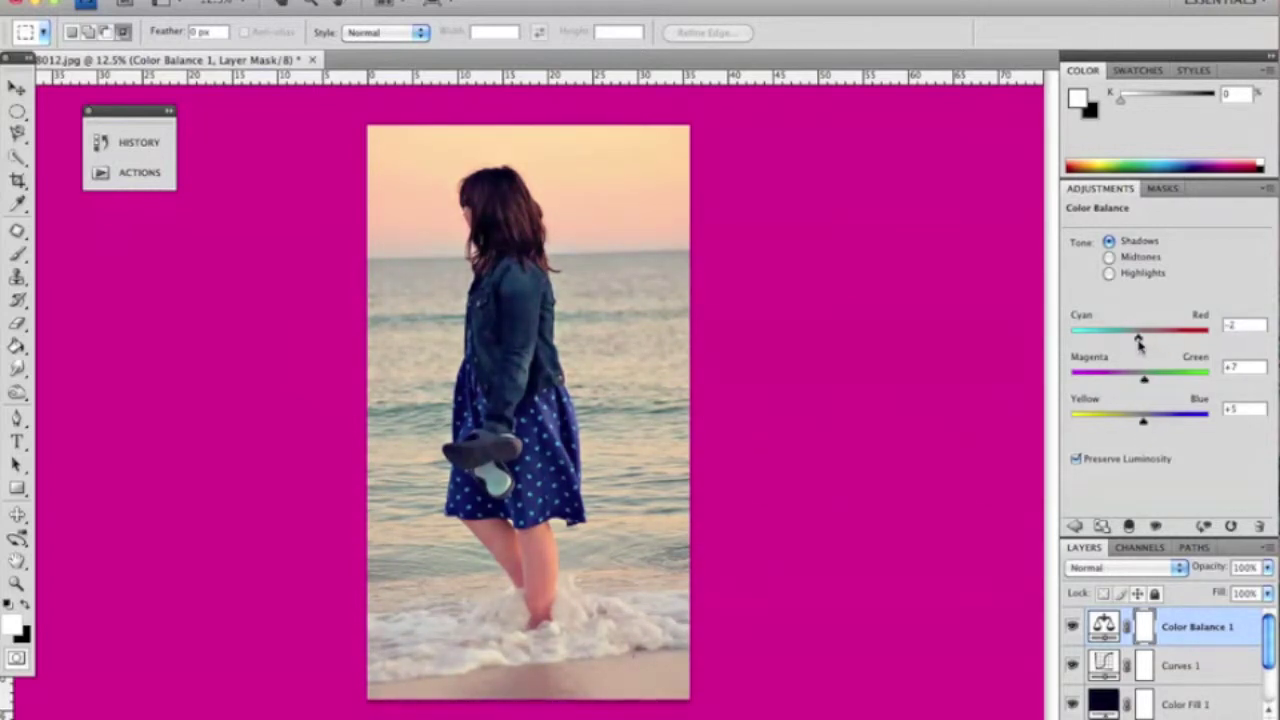
pyautogui.moveTo(1135, 383); pyautogui.dragTo(1143, 382)
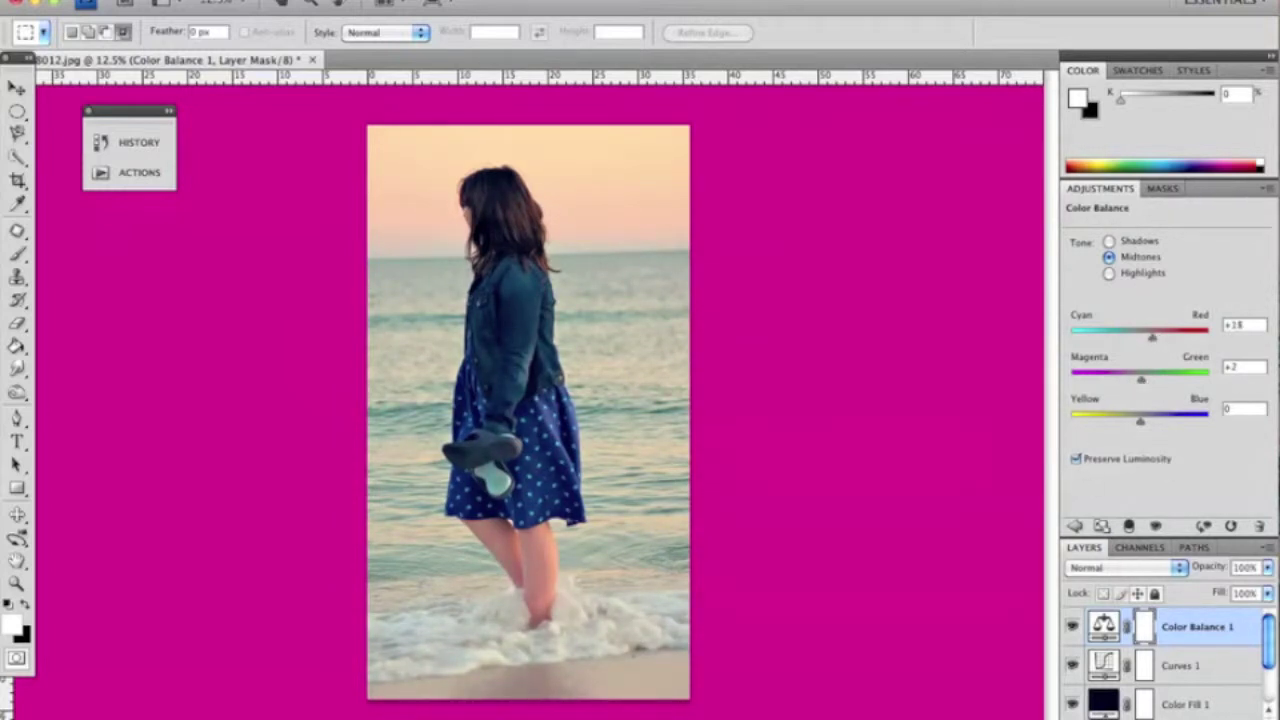
# Try a Hue/Saturation layer with hue -11, then delete it.
pyautogui.click(1134, 602)
pyautogui.moveTo(1167, 297)
pyautogui.mouseDown()
pyautogui.moveTo(1185, 297)
pyautogui.moveTo(1157, 299)
pyautogui.mouseUp()
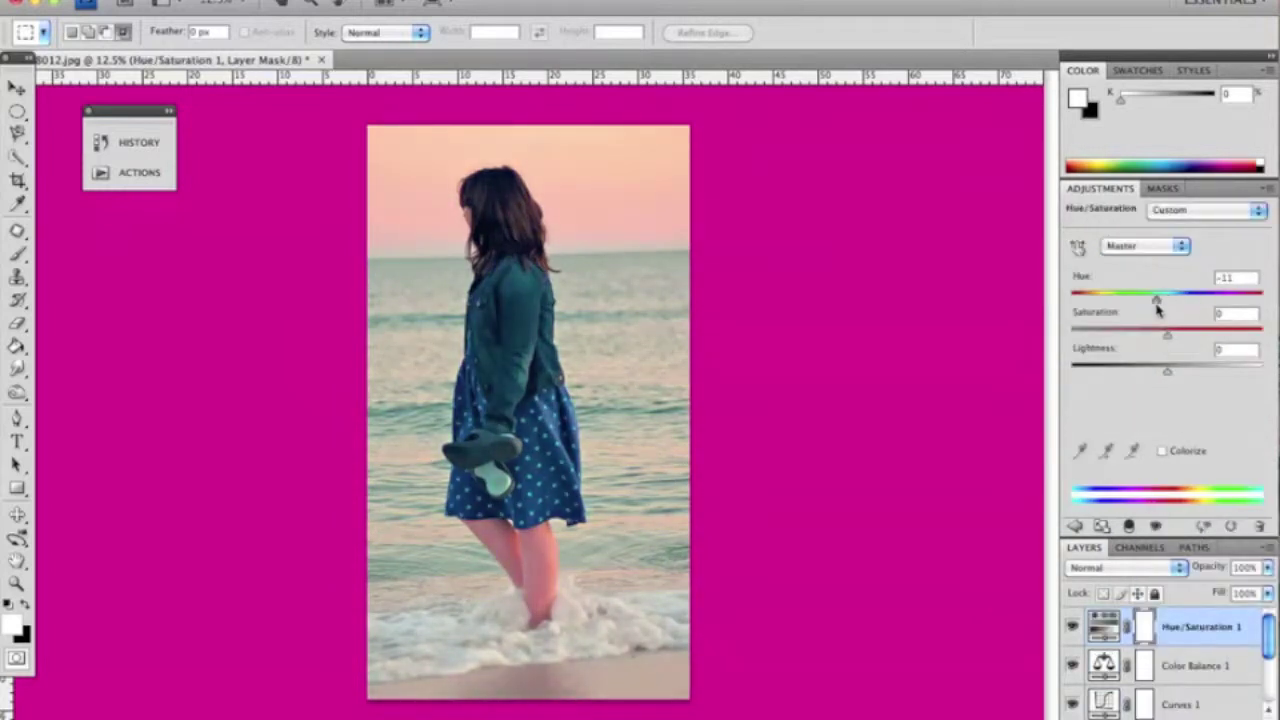
pyautogui.press('Delete')
pyautogui.click(1160, 716)
# Try a Channel Mixer layer with red and monochrome mixes, then delete it.
pyautogui.click(1171, 645)
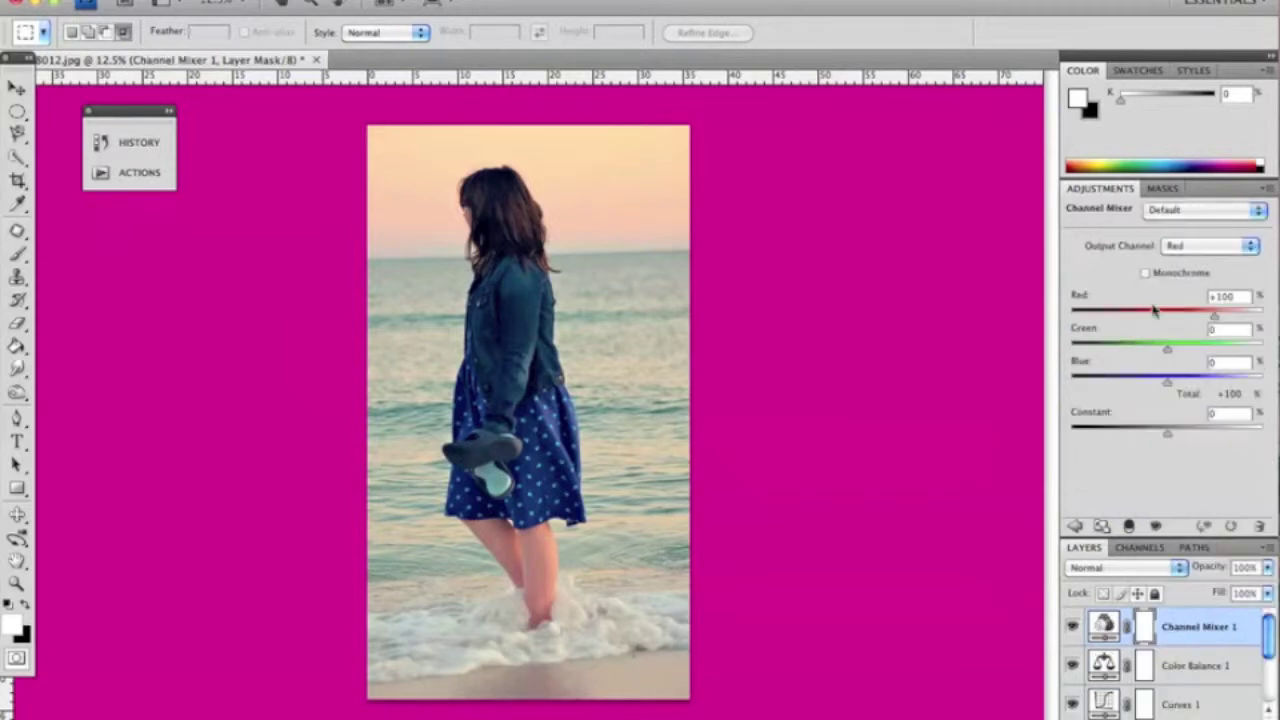
pyautogui.moveTo(1156, 318)
pyautogui.mouseDown()
pyautogui.moveTo(1222, 322)
pyautogui.moveTo(1157, 351)
pyautogui.moveTo(1186, 433)
pyautogui.moveTo(1168, 433)
pyautogui.mouseUp()
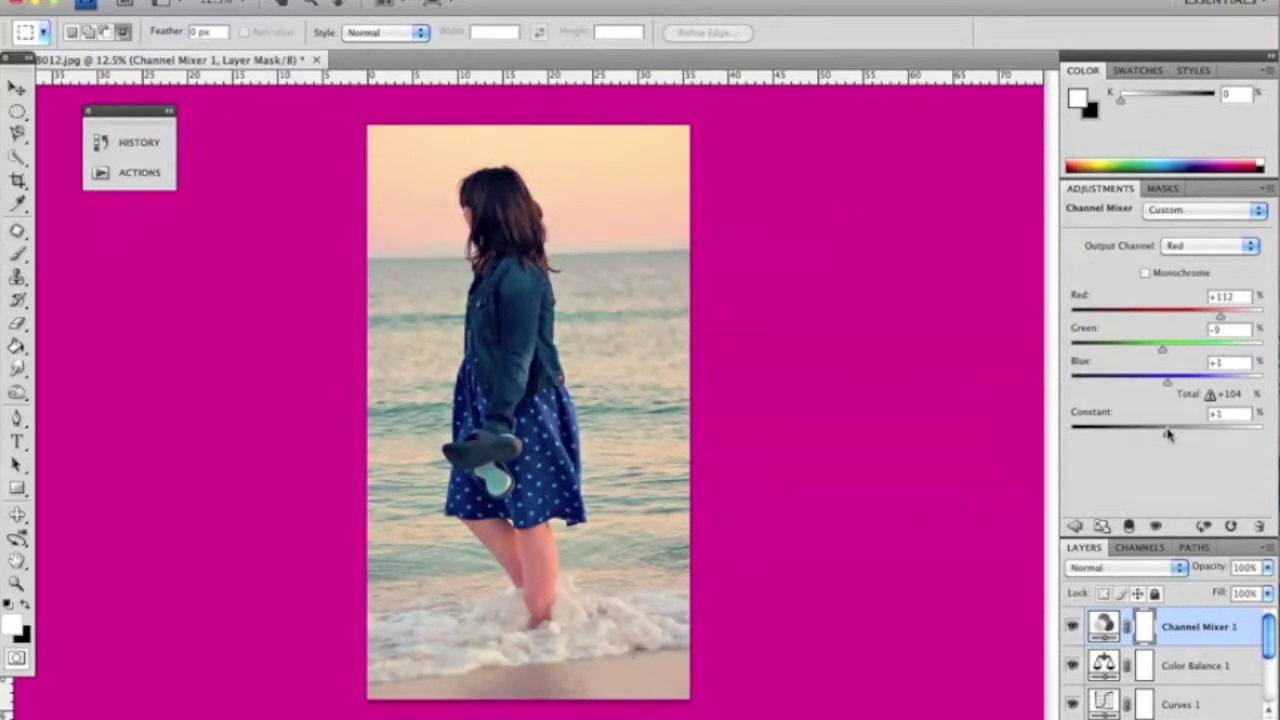
pyautogui.click(1146, 273)
pyautogui.click(1205, 245)
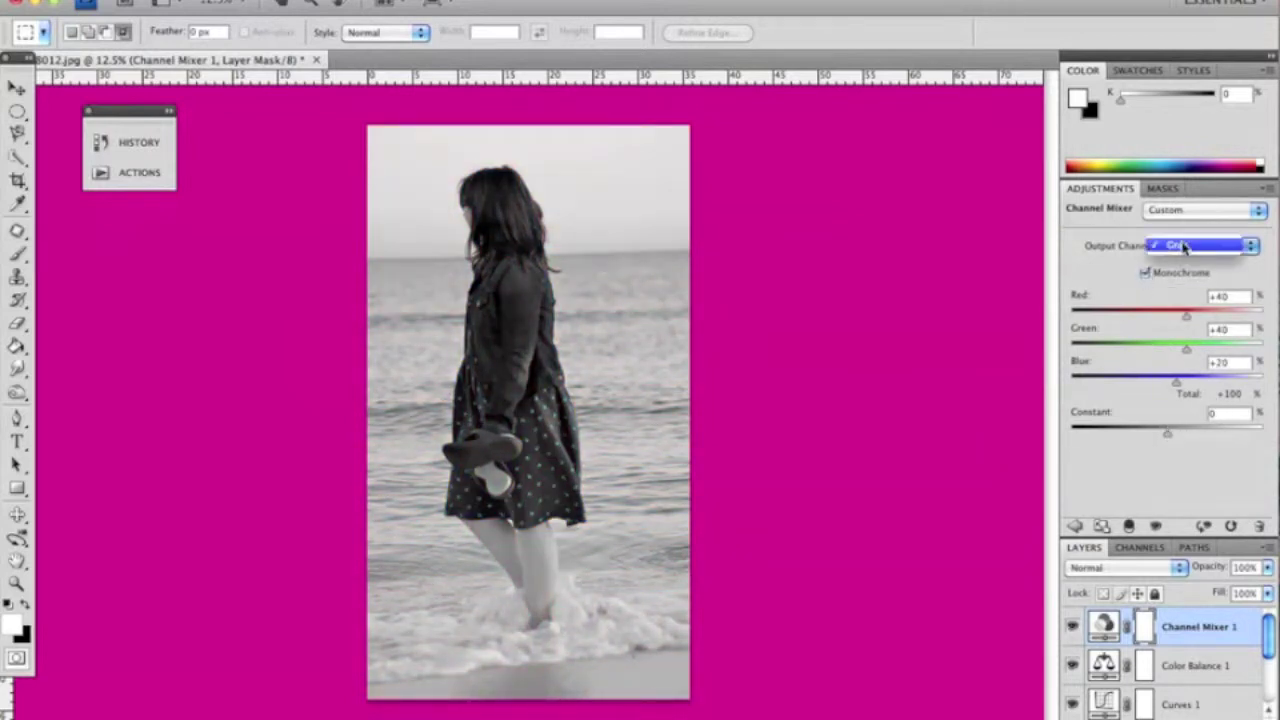
pyautogui.click(1177, 255)
pyautogui.press('Delete')
pyautogui.click(1160, 712)
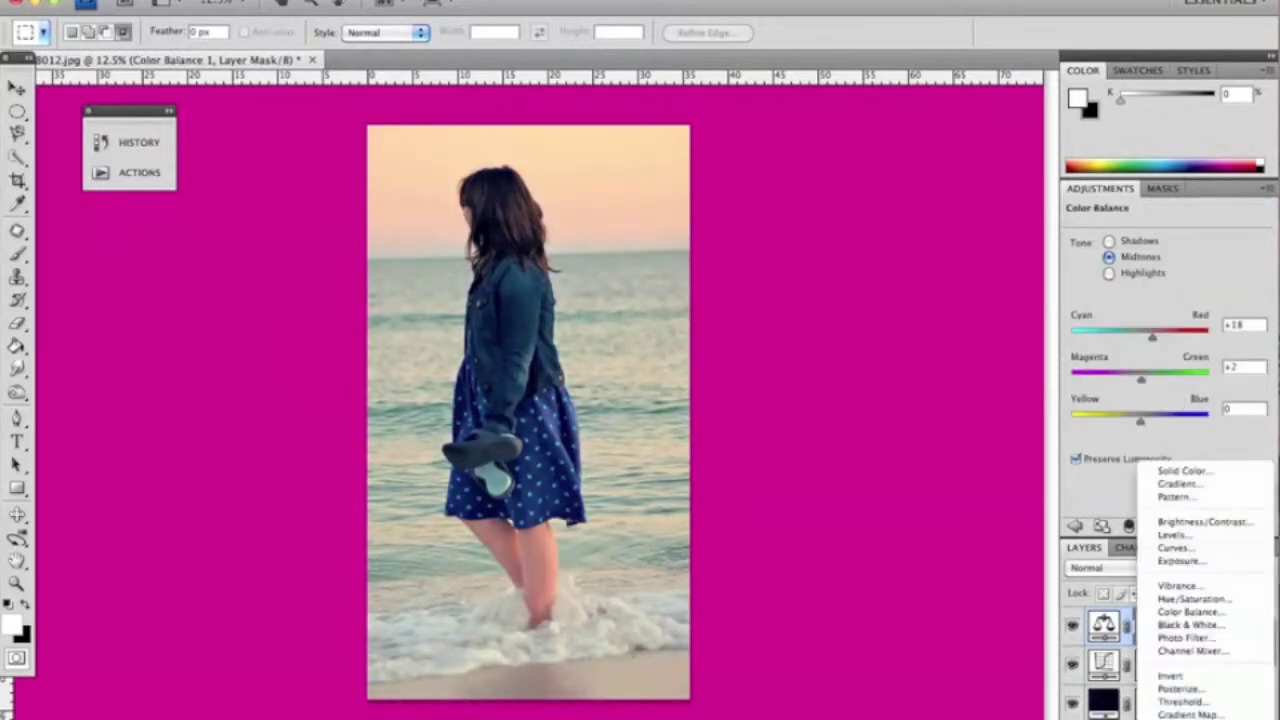
# Add a dark red Solid Color fill layer blended in Exclusion mode.
pyautogui.click(1178, 391)
pyautogui.moveTo(1095, 290)
pyautogui.mouseDown()
pyautogui.moveTo(1020, 231)
pyautogui.moveTo(1034, 143)
pyautogui.moveTo(1014, 231)
pyautogui.moveTo(963, 203)
pyautogui.moveTo(986, 234)
pyautogui.moveTo(1043, 215)
pyautogui.mouseUp()
pyautogui.click(1245, 37)
pyautogui.click(1125, 567)
pyautogui.click(1100, 677)
pyautogui.doubleClick(1103, 626)
pyautogui.click(1245, 37)
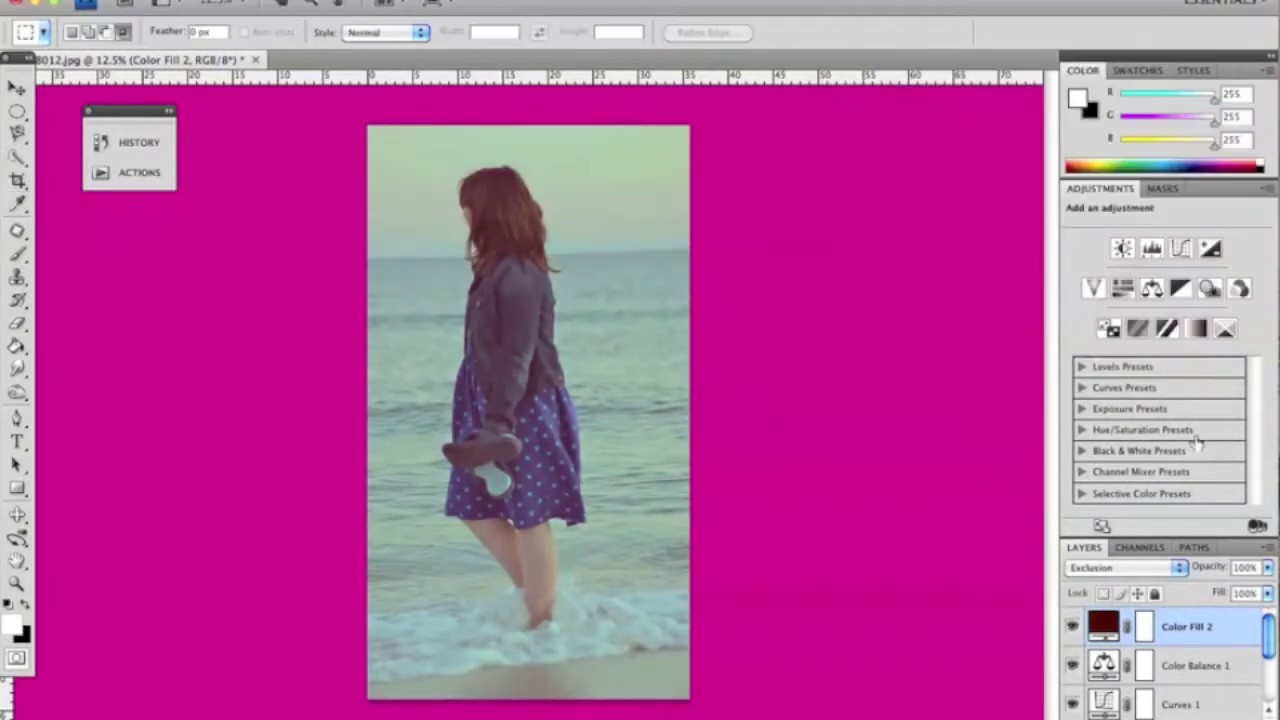
# Add a Curves 2 layer and reshape its curve.
pyautogui.click(1193, 707)
pyautogui.click(1171, 648)
pyautogui.moveTo(1206, 326); pyautogui.dragTo(1176, 352)
# Add a Channel Mixer with Blue output at +106, plus a Warming Filter (85) layer.
pyautogui.click(1160, 712)
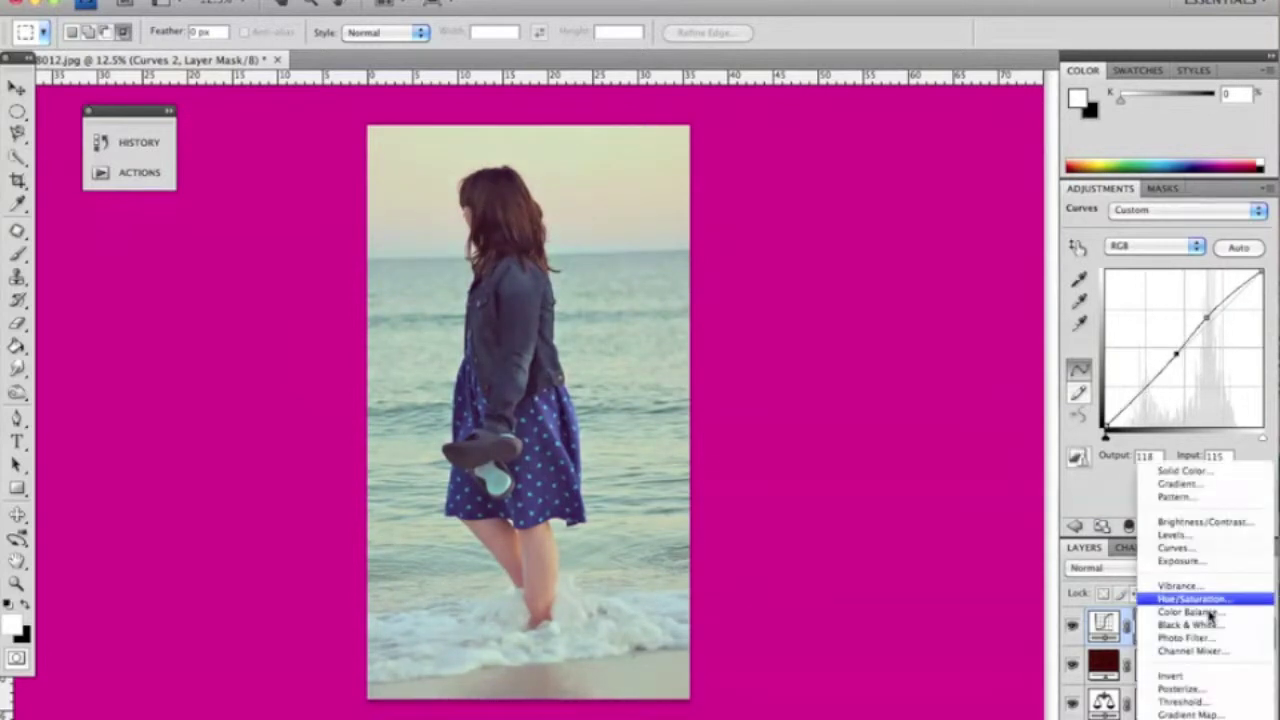
pyautogui.click(1180, 673)
pyautogui.click(1250, 245)
pyautogui.click(1180, 258)
pyautogui.click(1250, 245)
pyautogui.click(1192, 260)
pyautogui.moveTo(1167, 347); pyautogui.dragTo(1161, 350)
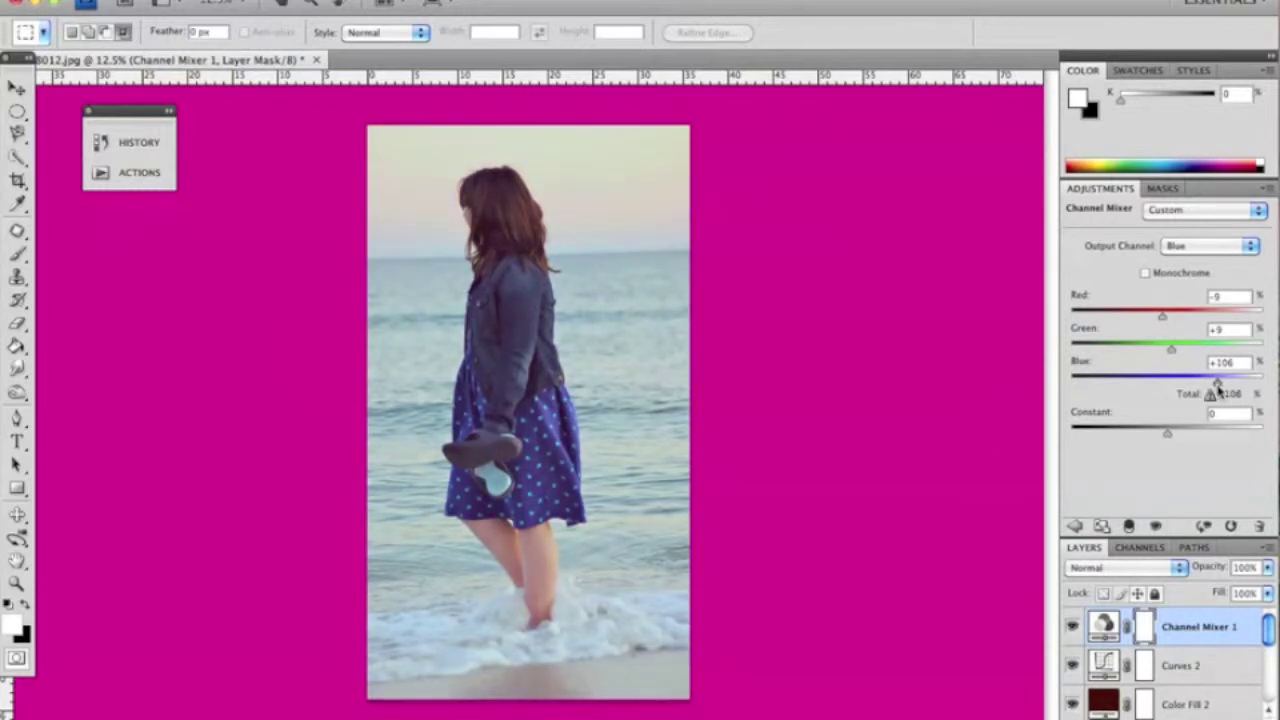
pyautogui.click(1160, 712)
pyautogui.click(1212, 638)
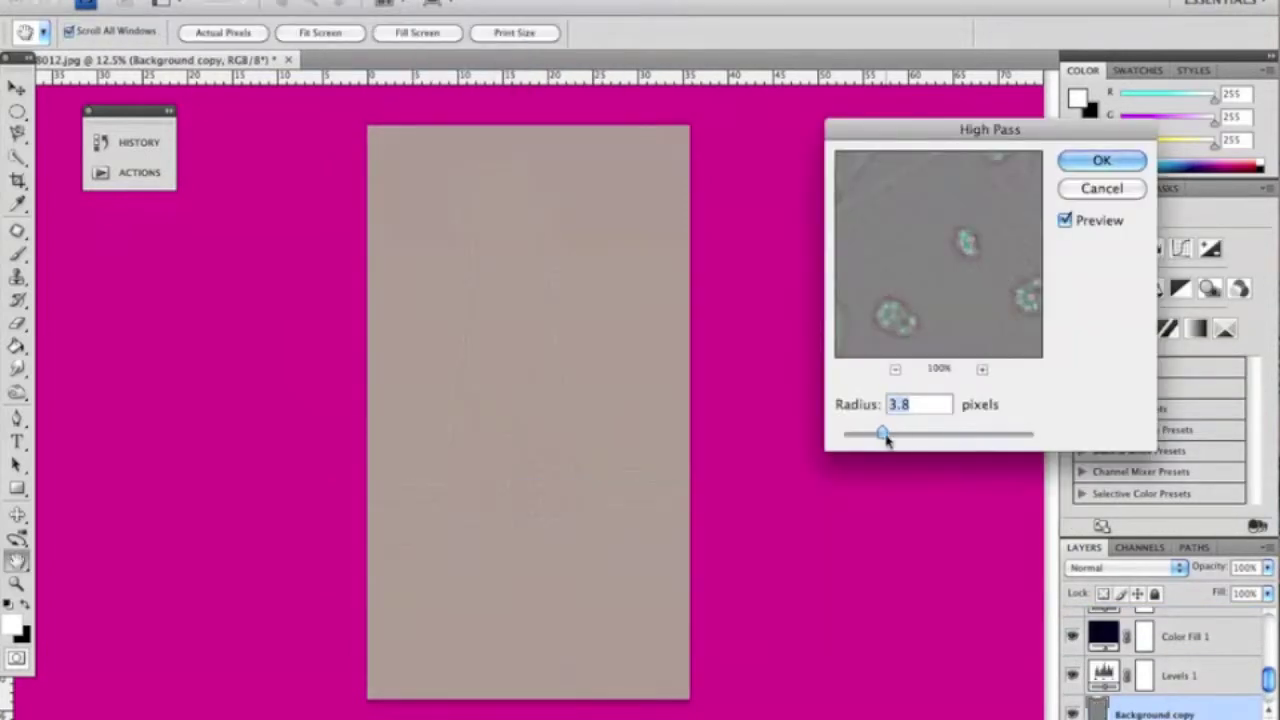
# Apply High Pass at about 3.8 pixels to the Background copy and blend it in Overlay.
pyautogui.moveTo(884, 437); pyautogui.dragTo(906, 435)
pyautogui.press('Return')
pyautogui.click(1125, 567)
pyautogui.click(1100, 662)
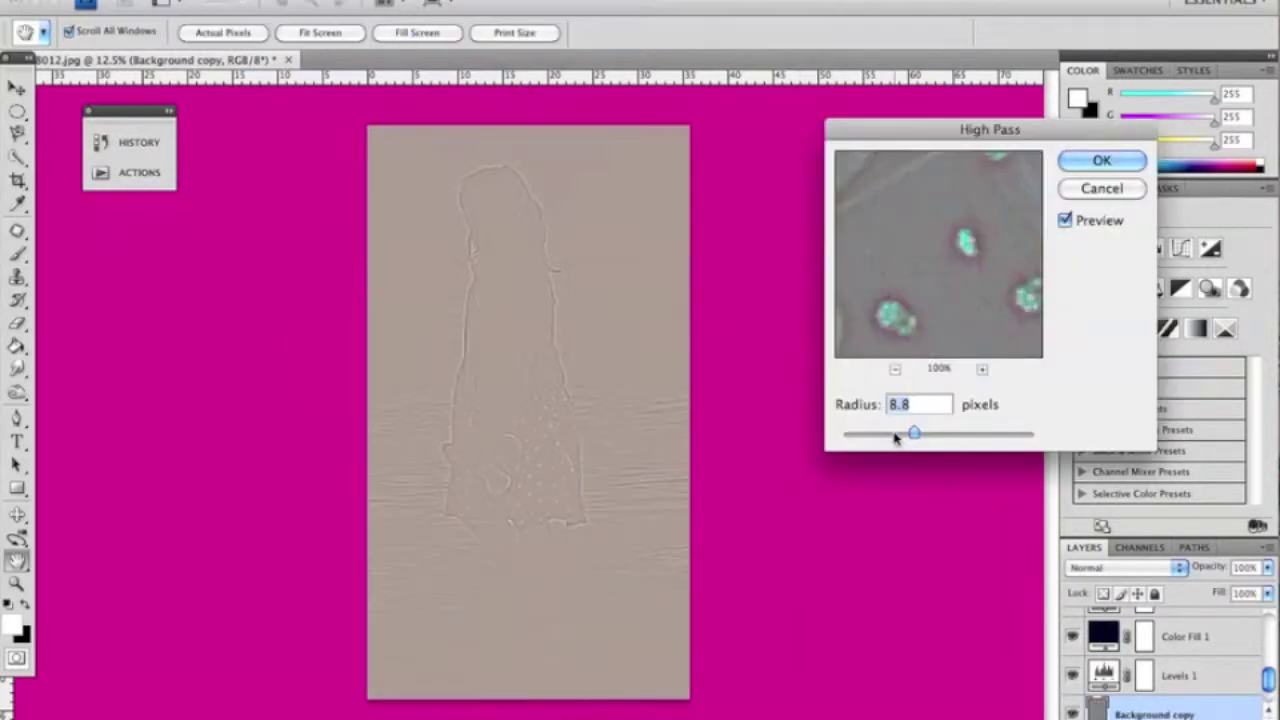
pyautogui.press('Return')
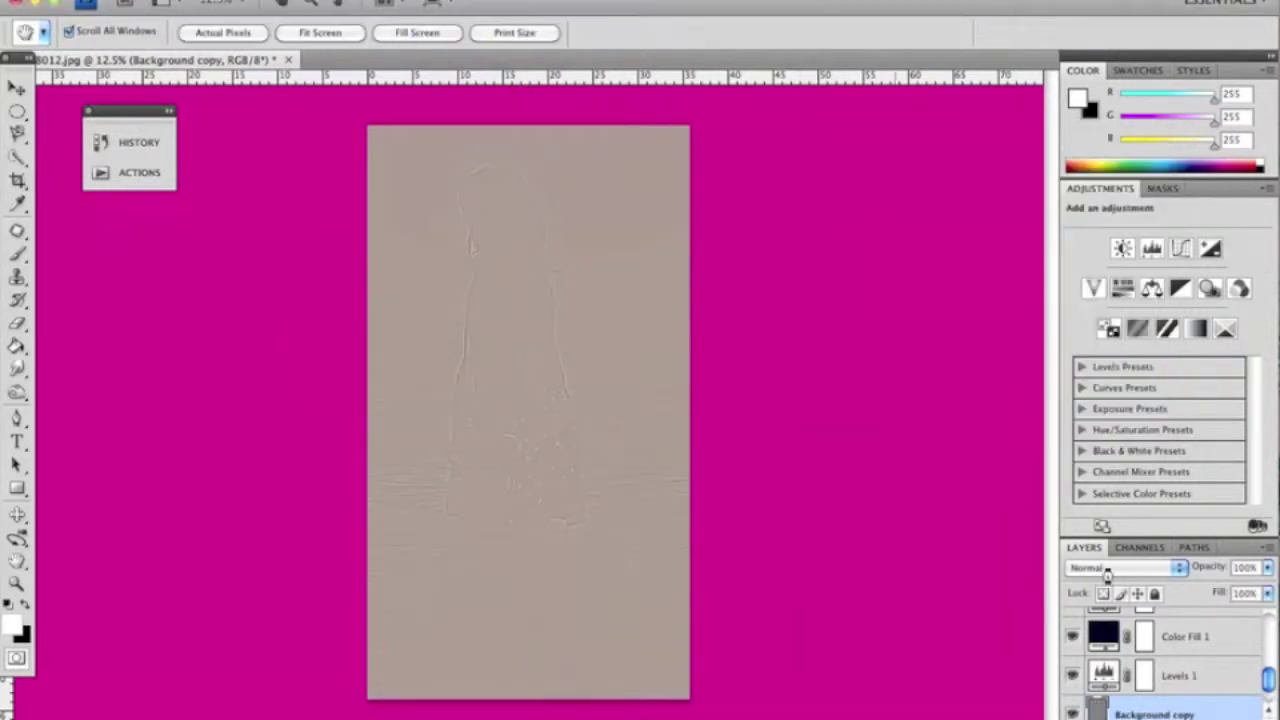
pyautogui.click(1125, 567)
pyautogui.click(1105, 643)
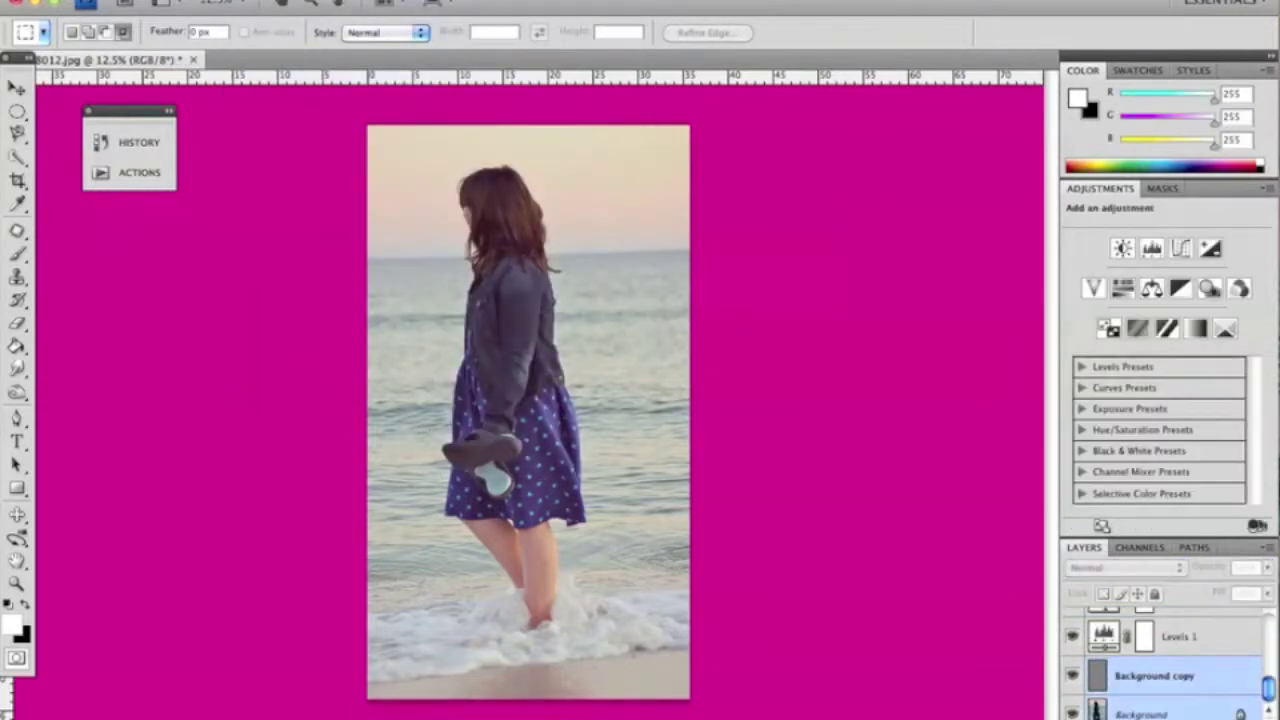
pyautogui.click(295, 0)
pyautogui.moveTo(289, 26)
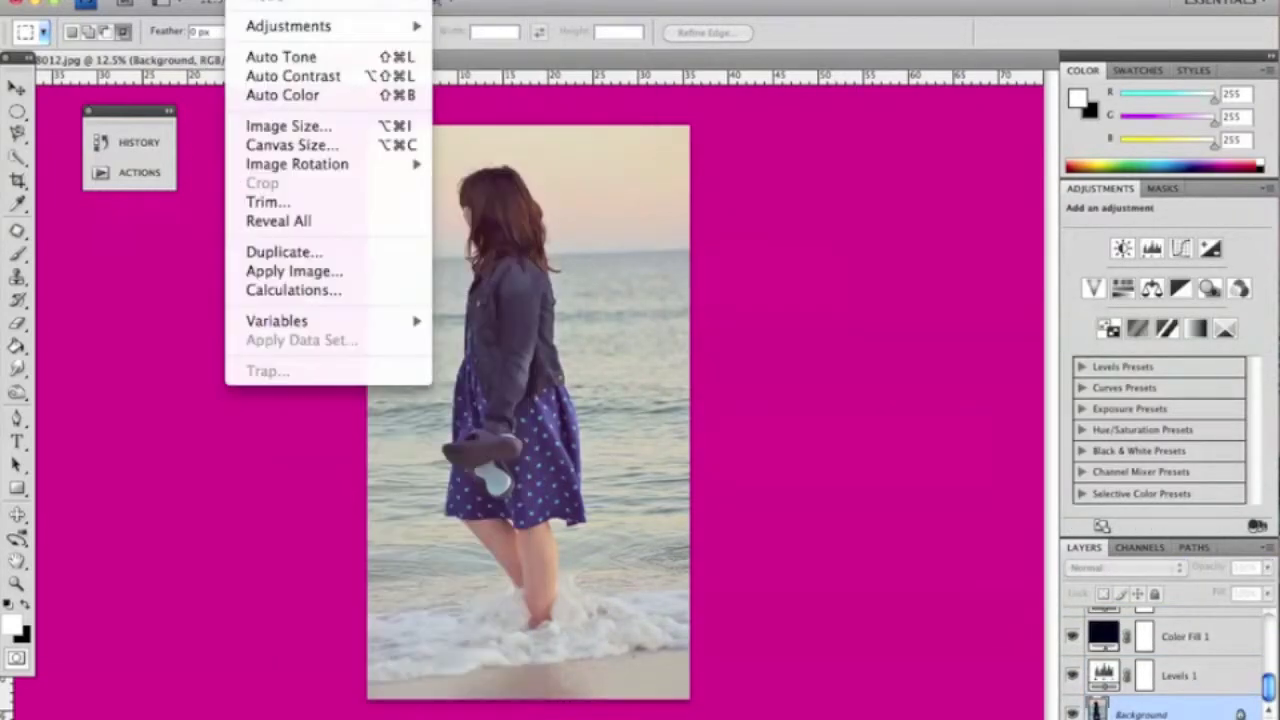
# Apply Shadows/Highlights with shadows Amount 7 and Radius 95, highlights left at 0.
pyautogui.click(527, 346)
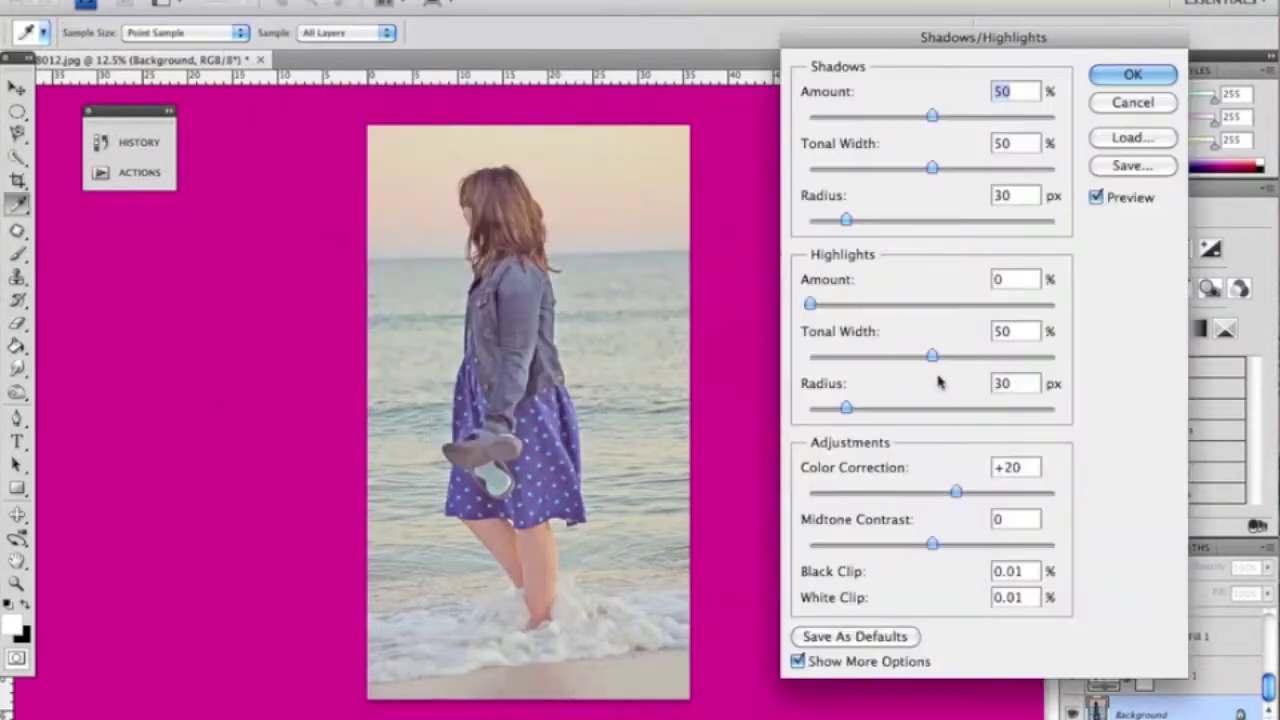
pyautogui.click(810, 167)
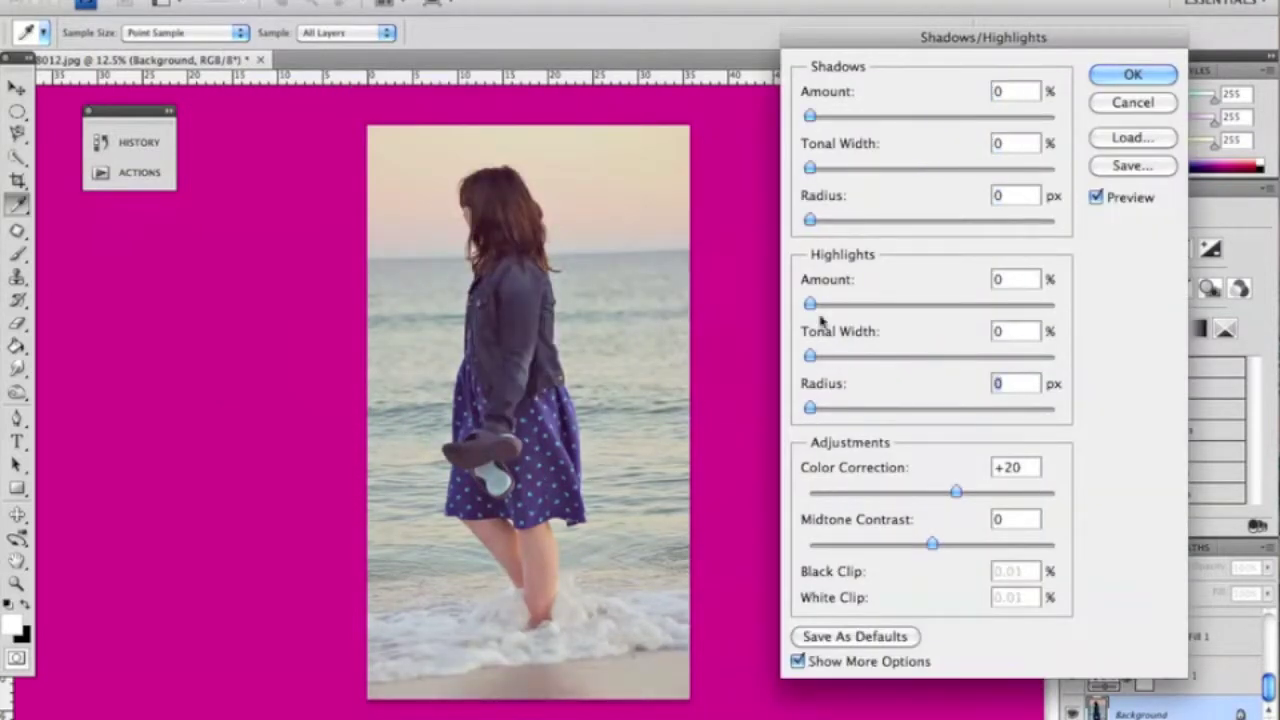
pyautogui.moveTo(865, 305); pyautogui.dragTo(1048, 305)
pyautogui.moveTo(810, 355)
pyautogui.mouseDown()
pyautogui.moveTo(929, 357)
pyautogui.moveTo(895, 357)
pyautogui.mouseUp()
pyautogui.moveTo(1048, 305); pyautogui.dragTo(886, 300)
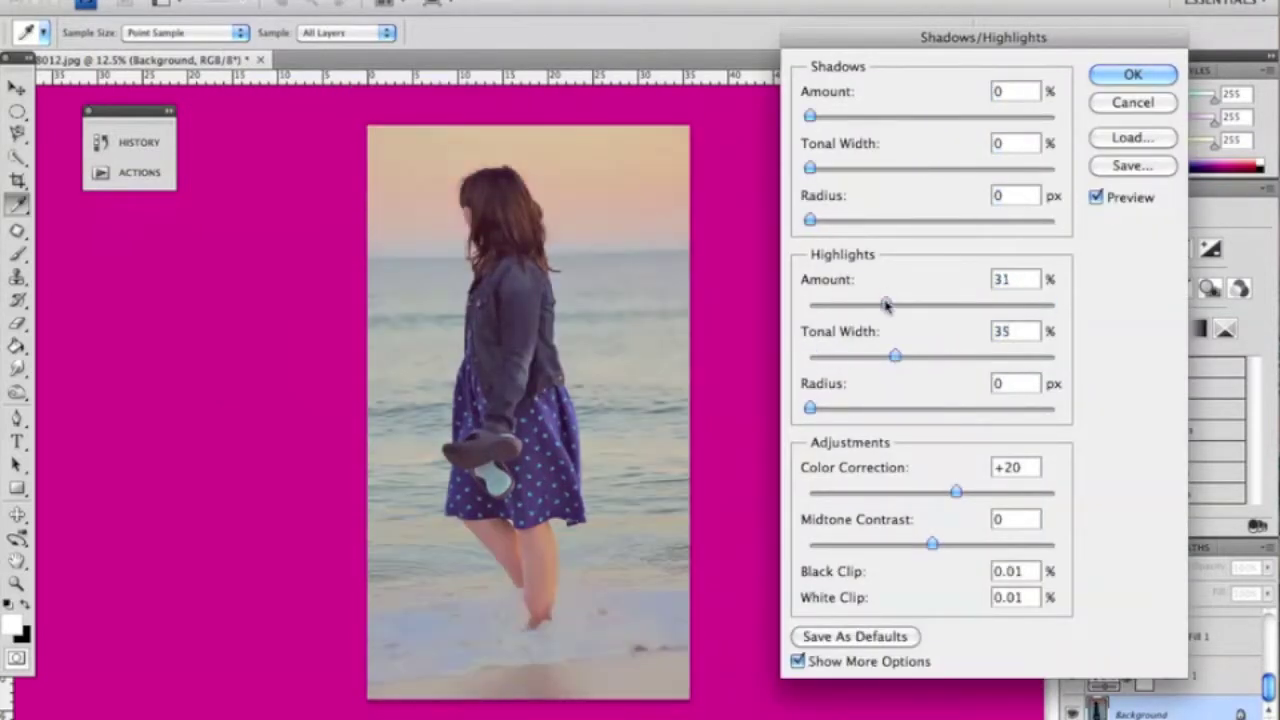
pyautogui.click(810, 304)
pyautogui.click(806, 355)
pyautogui.moveTo(810, 116); pyautogui.dragTo(893, 117)
pyautogui.moveTo(883, 170); pyautogui.dragTo(909, 170)
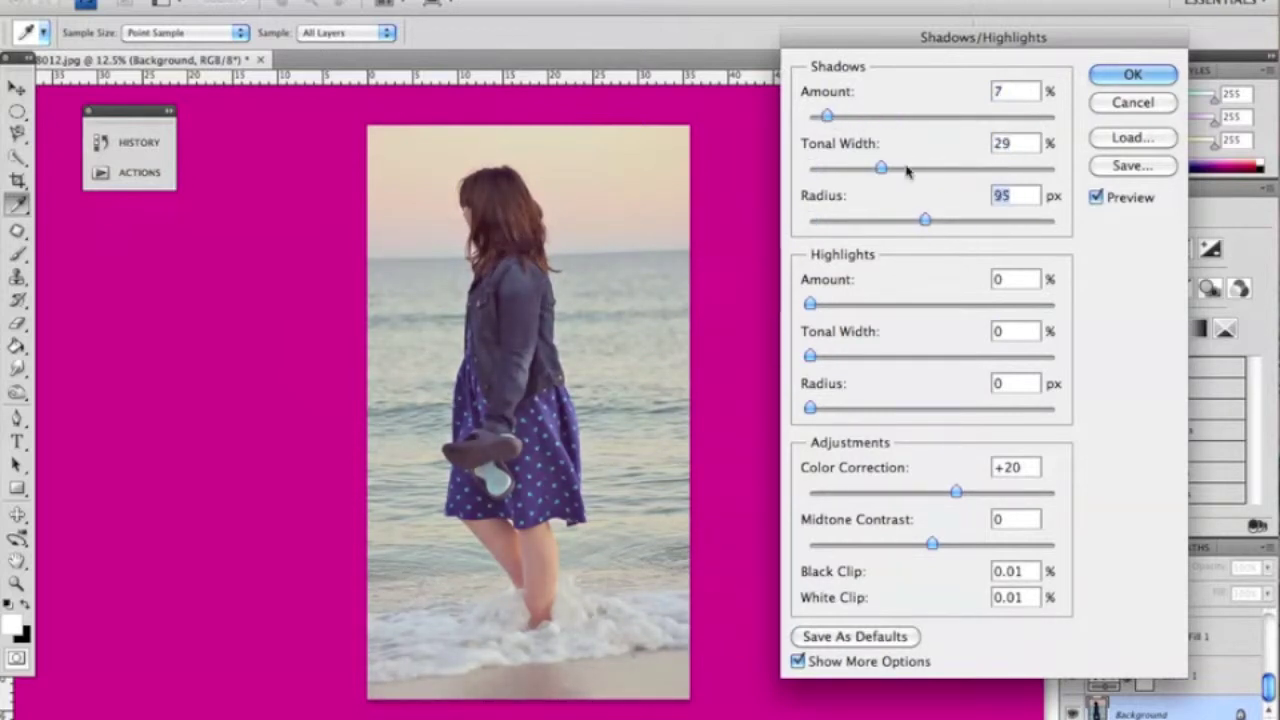
pyautogui.moveTo(873, 172); pyautogui.dragTo(857, 170)
pyautogui.press('Return')
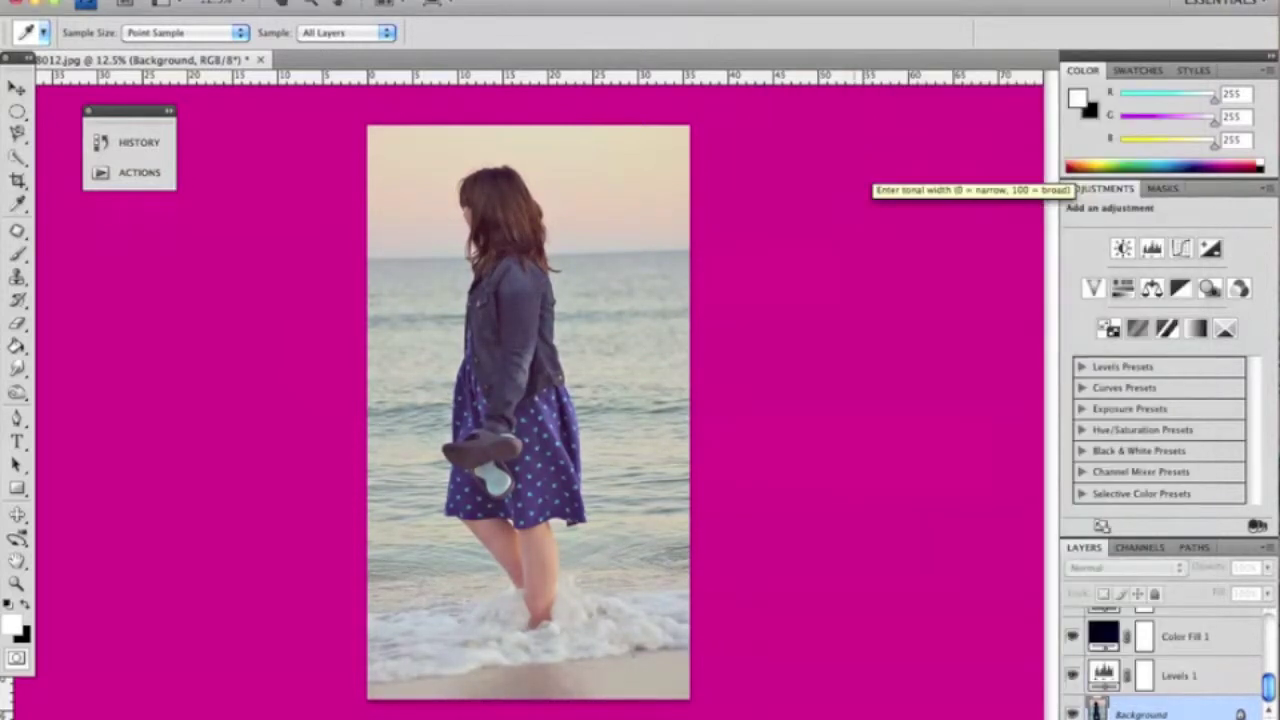
# Add a Color Balance layer with midtones set to -3, +5, +14.
pyautogui.click(1185, 609)
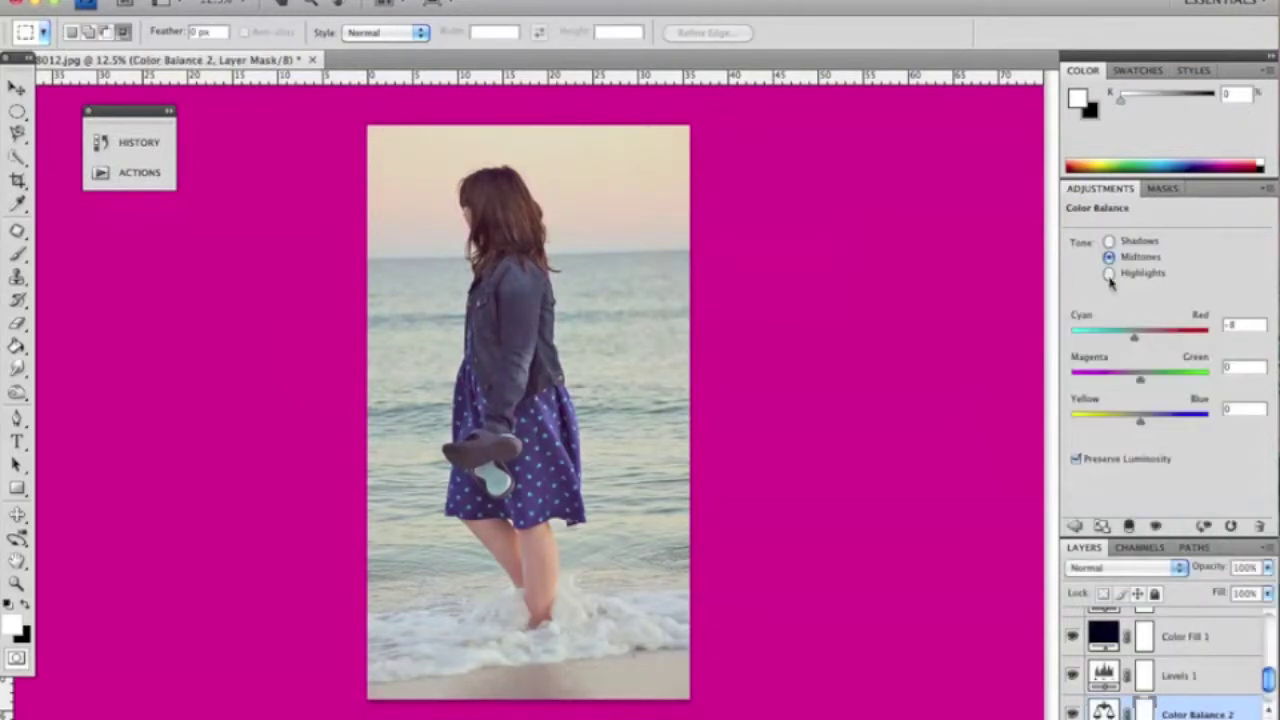
pyautogui.moveTo(1140, 421); pyautogui.dragTo(1152, 423)
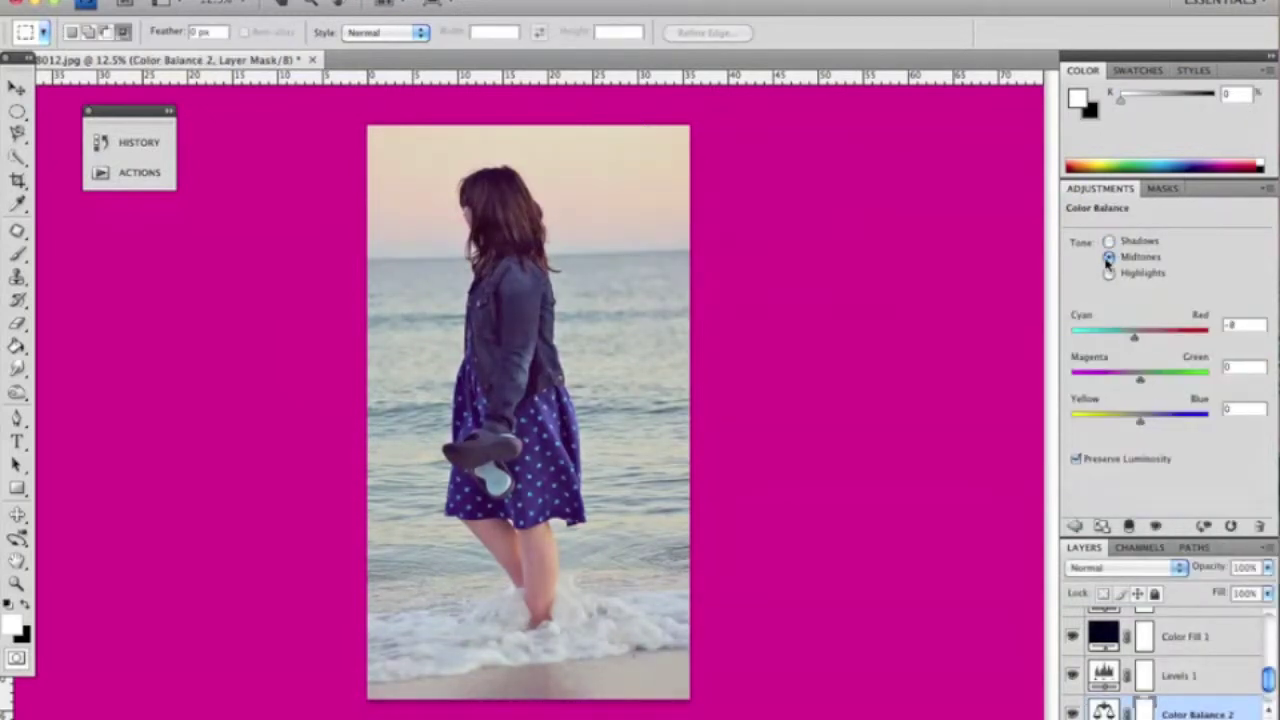
pyautogui.moveTo(1143, 342); pyautogui.dragTo(1153, 352)
pyautogui.moveTo(1141, 383); pyautogui.dragTo(1145, 381)
# Add a Solid Color fill layer in dark brown #3f270d.
pyautogui.scroll(1, 1192, 652)
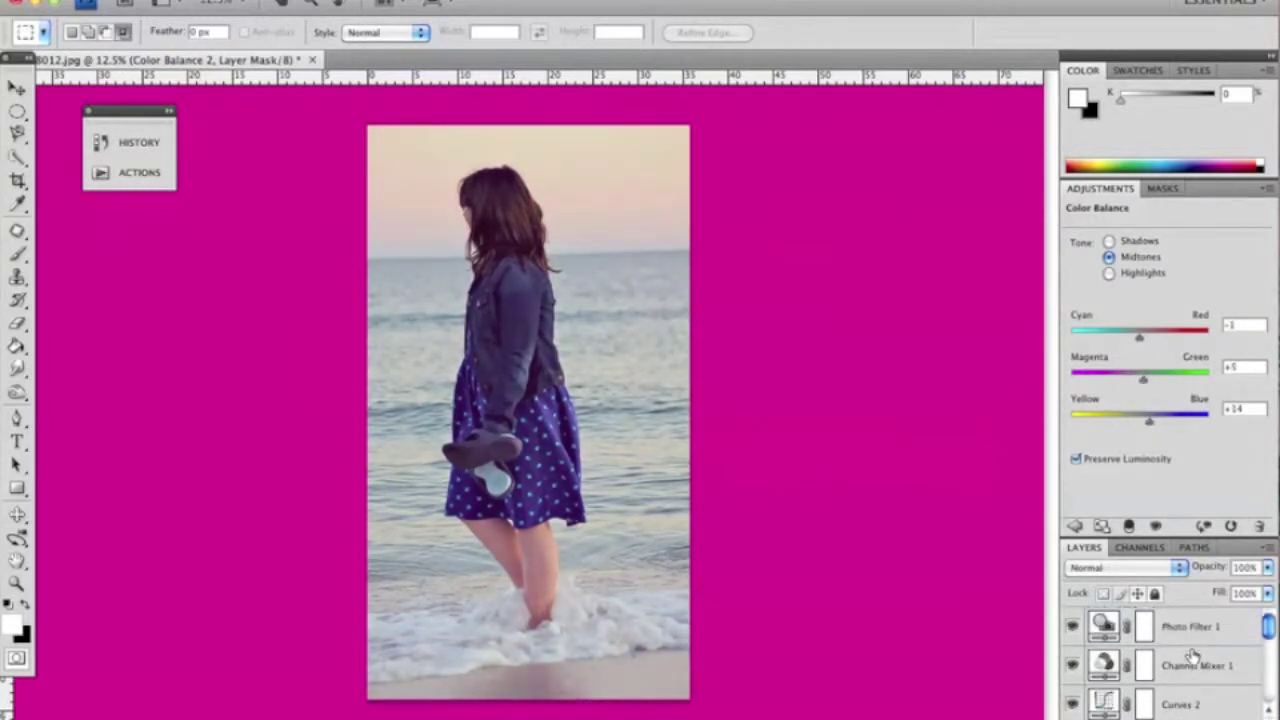
pyautogui.click(1190, 468)
pyautogui.moveTo(1011, 206)
pyautogui.mouseDown()
pyautogui.moveTo(1011, 260)
pyautogui.moveTo(1016, 241)
pyautogui.mouseUp()
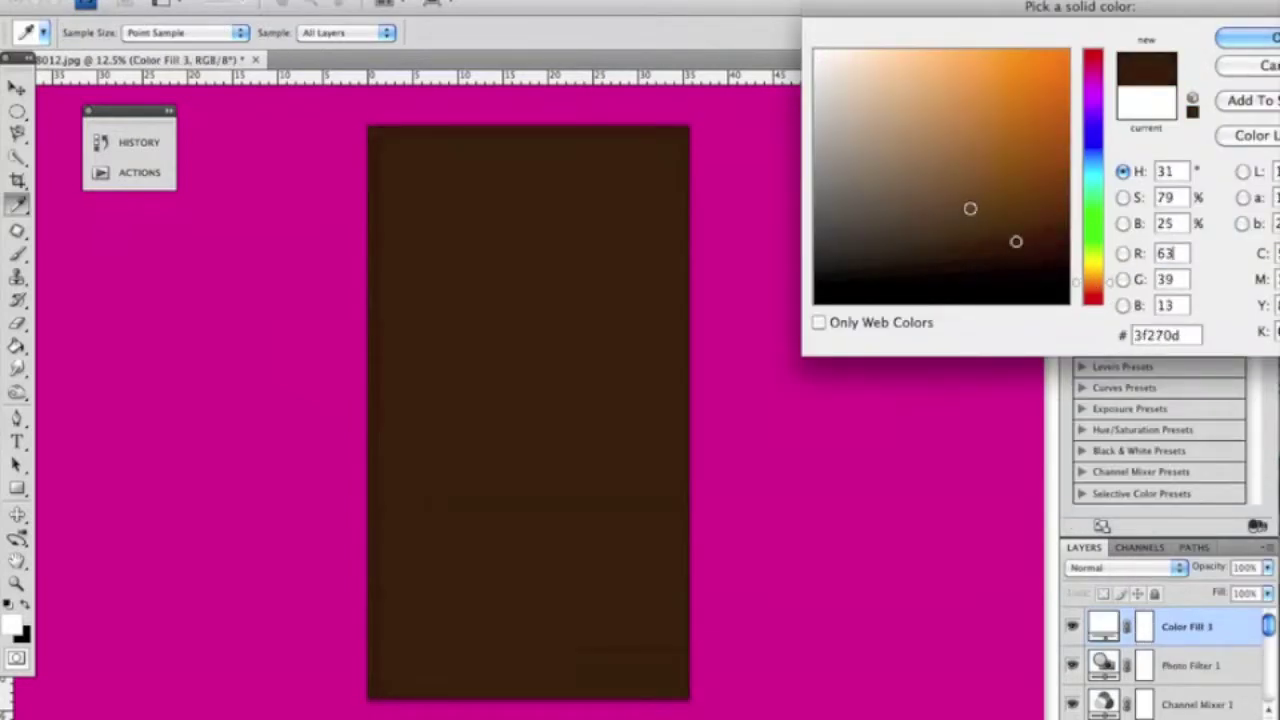
# Confirm the dark brown fill and trial Soft Light, Screen and Multiply blending.
pyautogui.click(1250, 37)
pyautogui.click(1125, 567)
pyautogui.click(1100, 700)
pyautogui.click(1125, 567)
pyautogui.click(1100, 590)
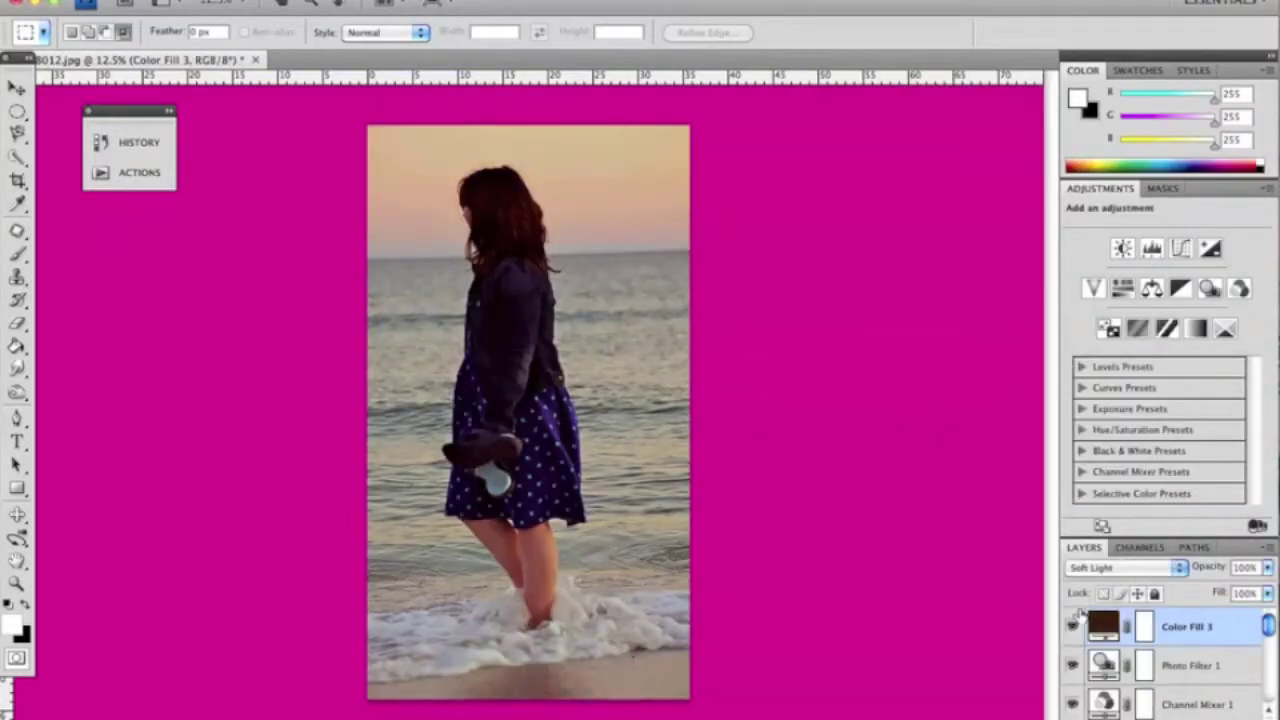
pyautogui.click(1125, 567)
pyautogui.click(1107, 490)
pyautogui.click(1135, 567)
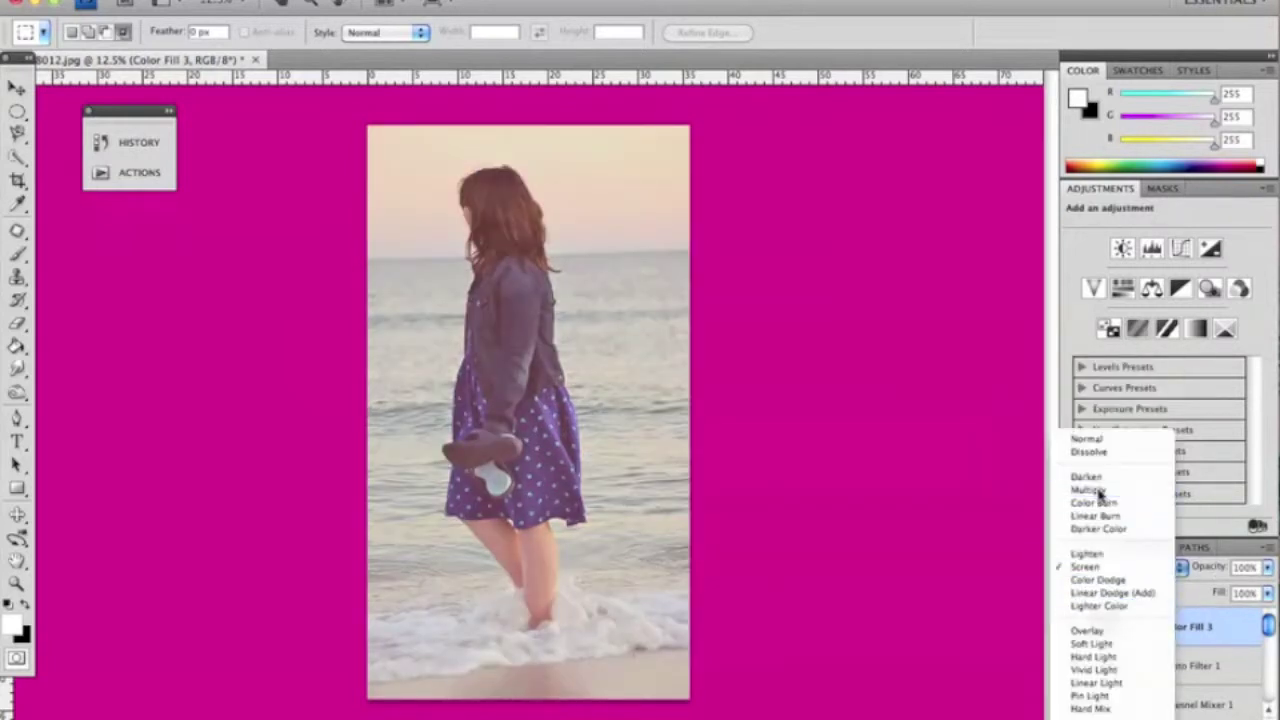
pyautogui.click(1100, 489)
# Settle Color Fill 3 on Lighten blending, toggling its visibility to compare.
pyautogui.click(1190, 705)
pyautogui.click(1140, 567)
pyautogui.click(1098, 707)
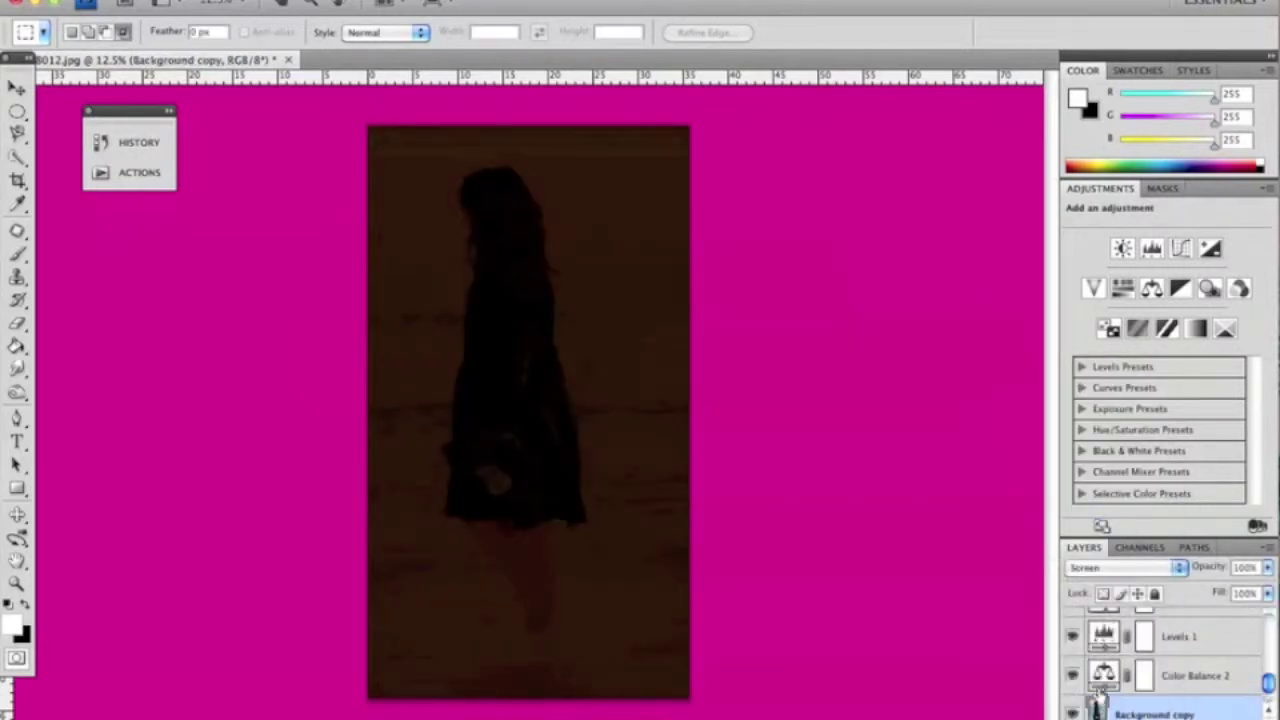
pyautogui.click(1200, 626)
pyautogui.click(1125, 567)
pyautogui.click(1100, 682)
pyautogui.click(1072, 626)
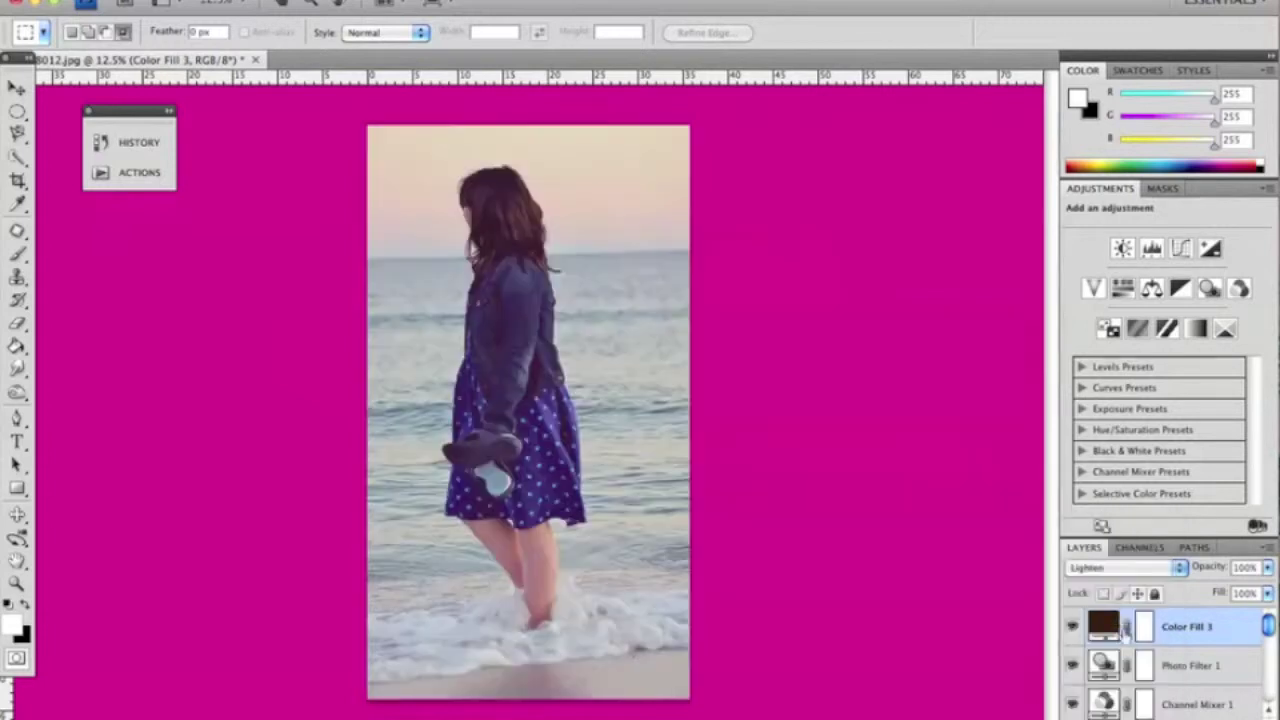
pyautogui.click(1071, 628)
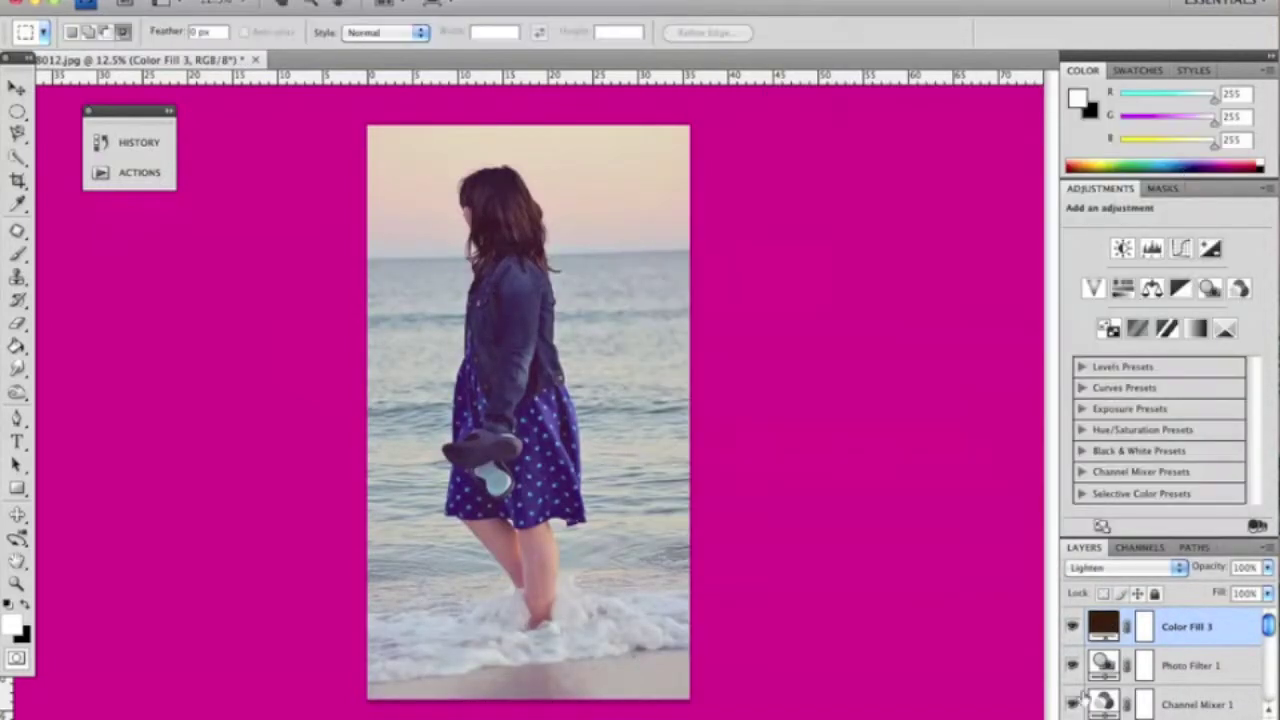
# Recolour the fill to warm tan #ae7f47 and fade it to 38% opacity.
pyautogui.doubleClick(1103, 626)
pyautogui.moveTo(1012, 241); pyautogui.dragTo(892, 228)
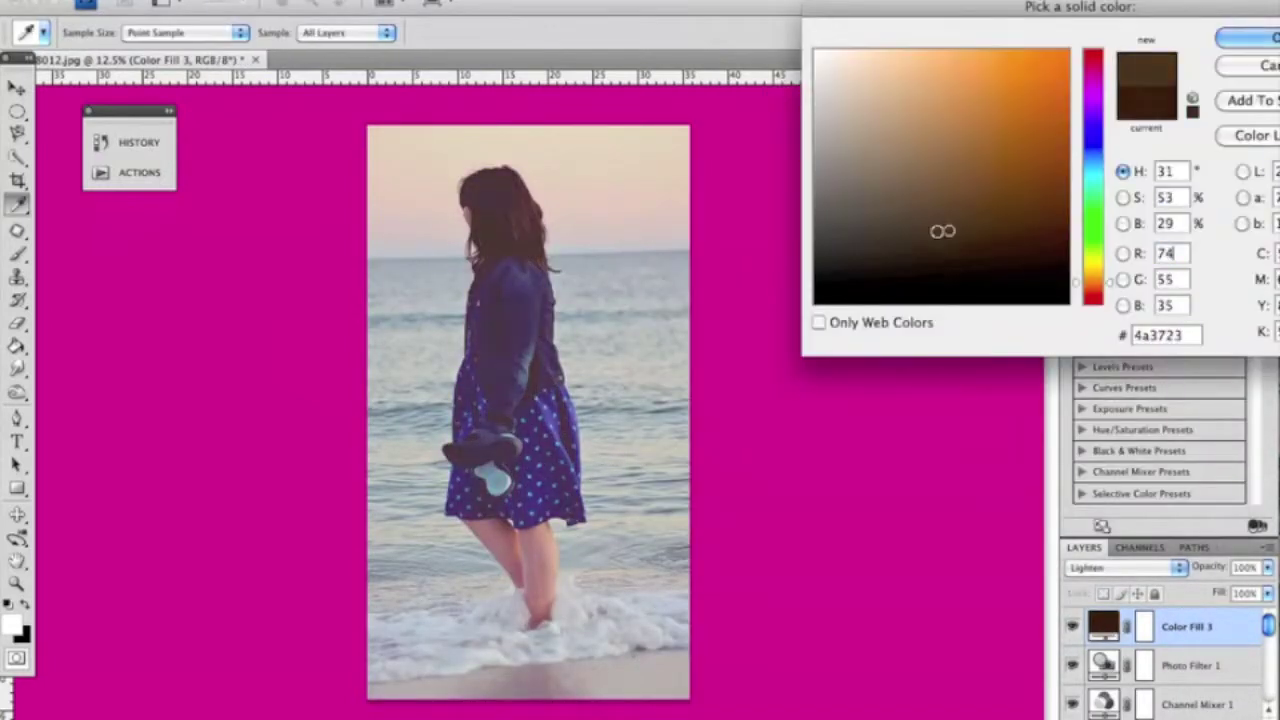
pyautogui.click(912, 231)
pyautogui.moveTo(1094, 282); pyautogui.dragTo(1094, 281)
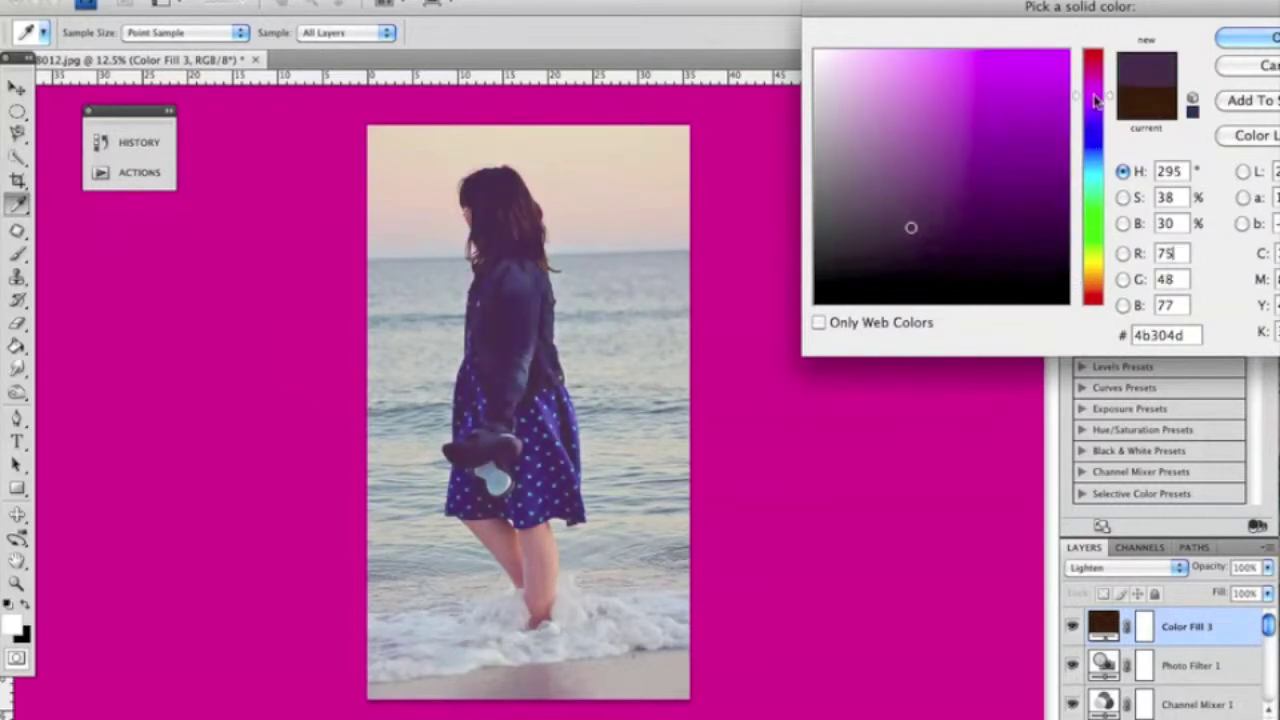
pyautogui.moveTo(903, 235); pyautogui.dragTo(1018, 171)
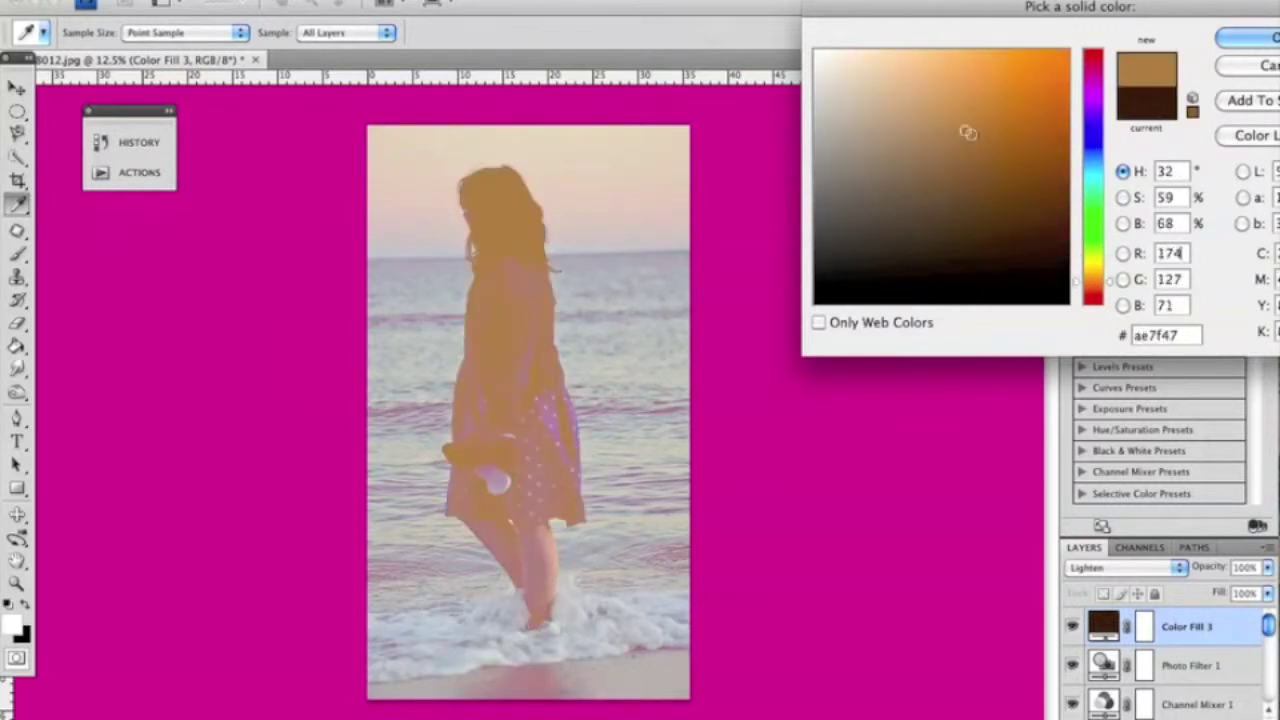
pyautogui.press('Return')
pyautogui.moveTo(1267, 567); pyautogui.dragTo(1200, 594)
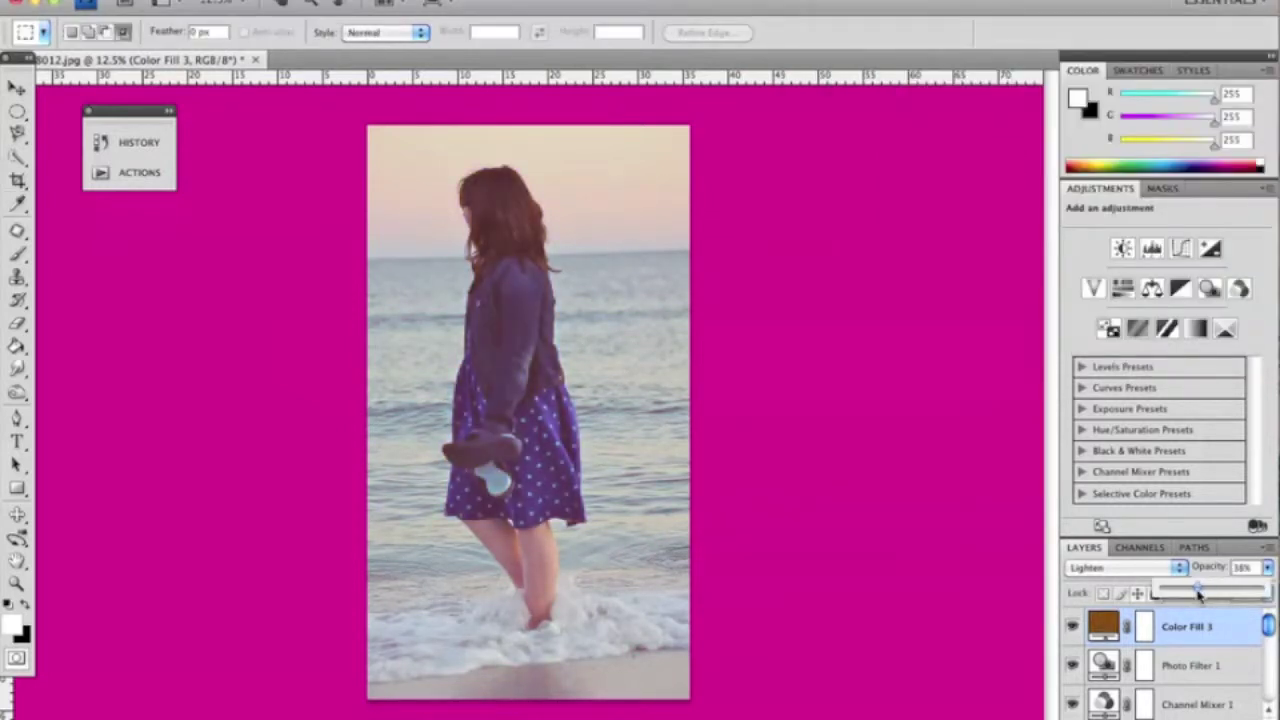
# Add a Curves layer brightening midtones with black point at Input 11, at 59% opacity.
pyautogui.click(1165, 474)
pyautogui.moveTo(1184, 350)
pyautogui.mouseDown()
pyautogui.moveTo(1181, 366)
pyautogui.moveTo(1184, 332)
pyautogui.mouseUp()
pyautogui.moveTo(1105, 432); pyautogui.dragTo(1114, 432)
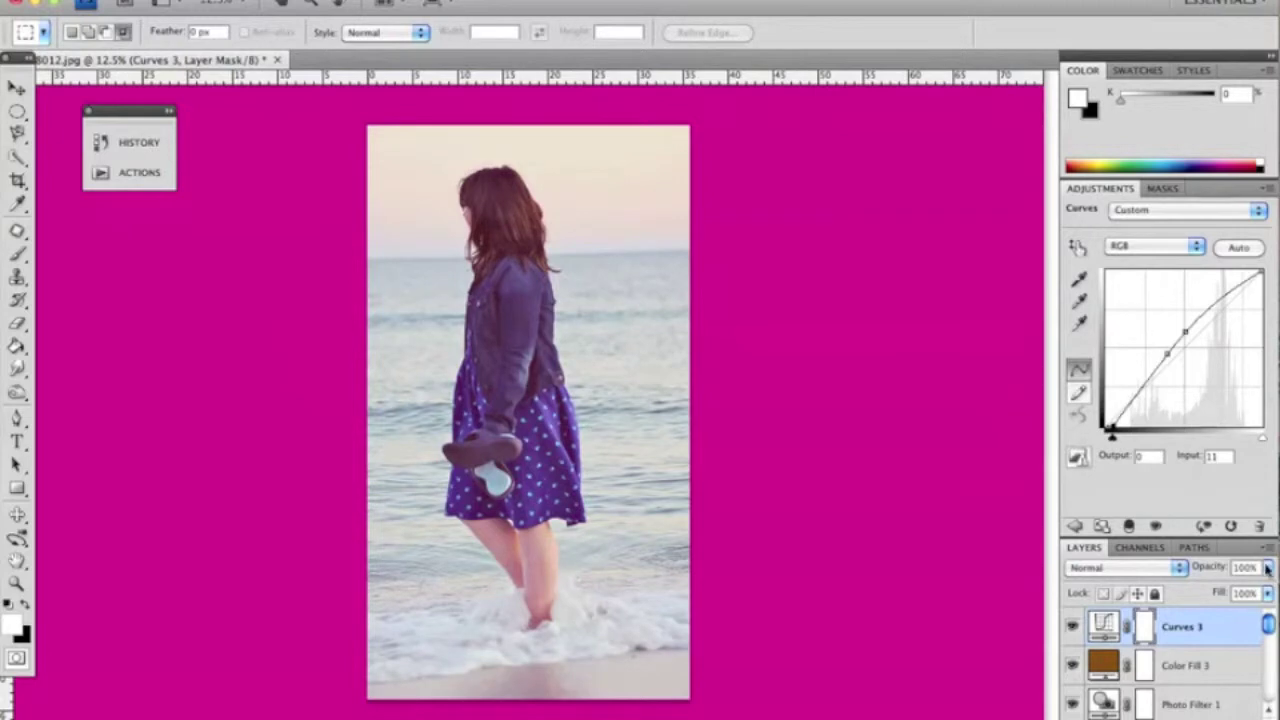
pyautogui.moveTo(1267, 567); pyautogui.dragTo(1225, 594)
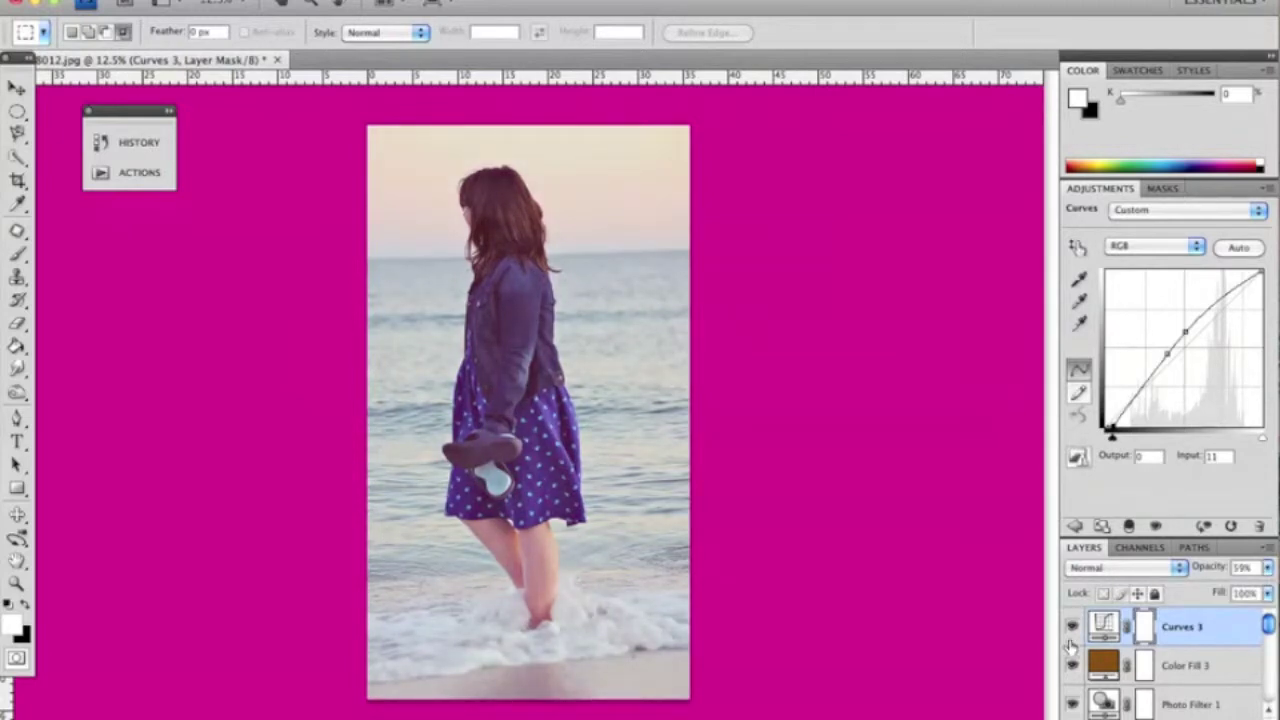
# Inspect the dress detail up close, then add a linear 90° Gradient Fill layer.
pyautogui.hotkey('ctrl', '+')
pyautogui.hotkey('ctrl', '+')
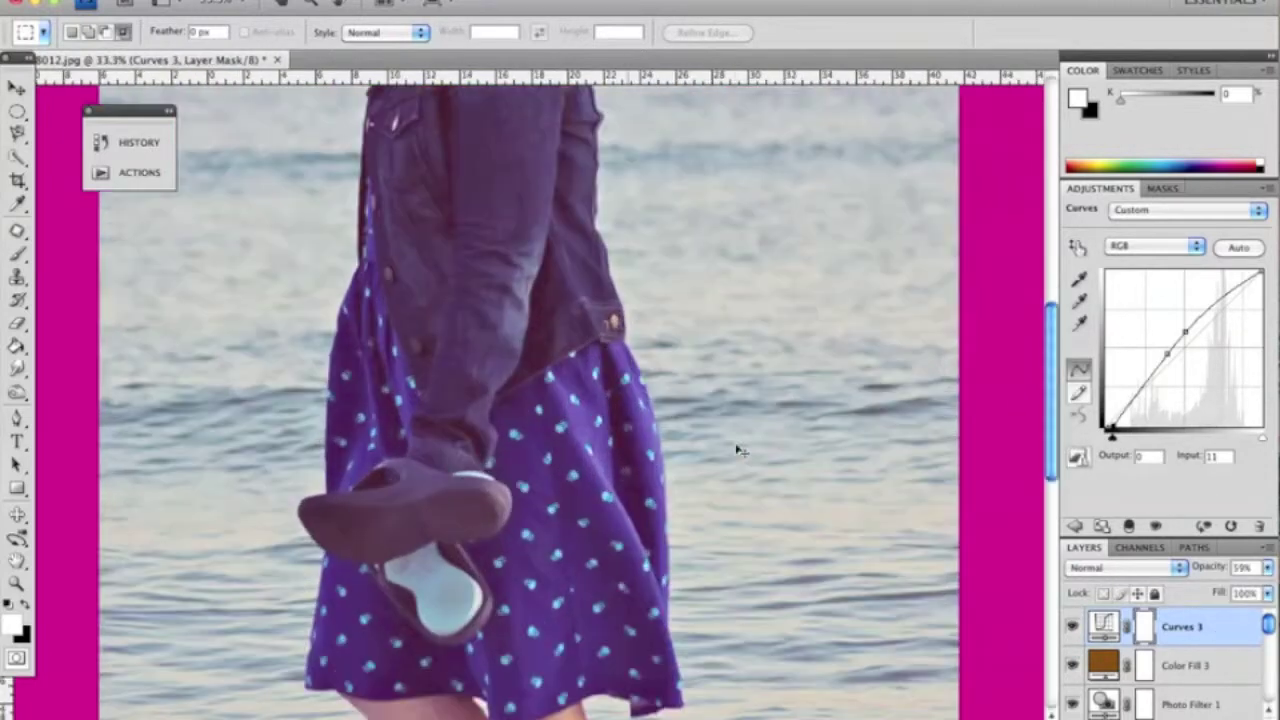
pyautogui.hotkey('ctrl', '-')
pyautogui.hotkey('ctrl', '-')
pyautogui.click(1140, 712)
pyautogui.click(1190, 484)
pyautogui.press('Return')
# Blend the gradient fill in Overlay and try presets such as Foreground to Transparent.
pyautogui.click(1125, 567)
pyautogui.click(1118, 680)
pyautogui.doubleClick(1104, 626)
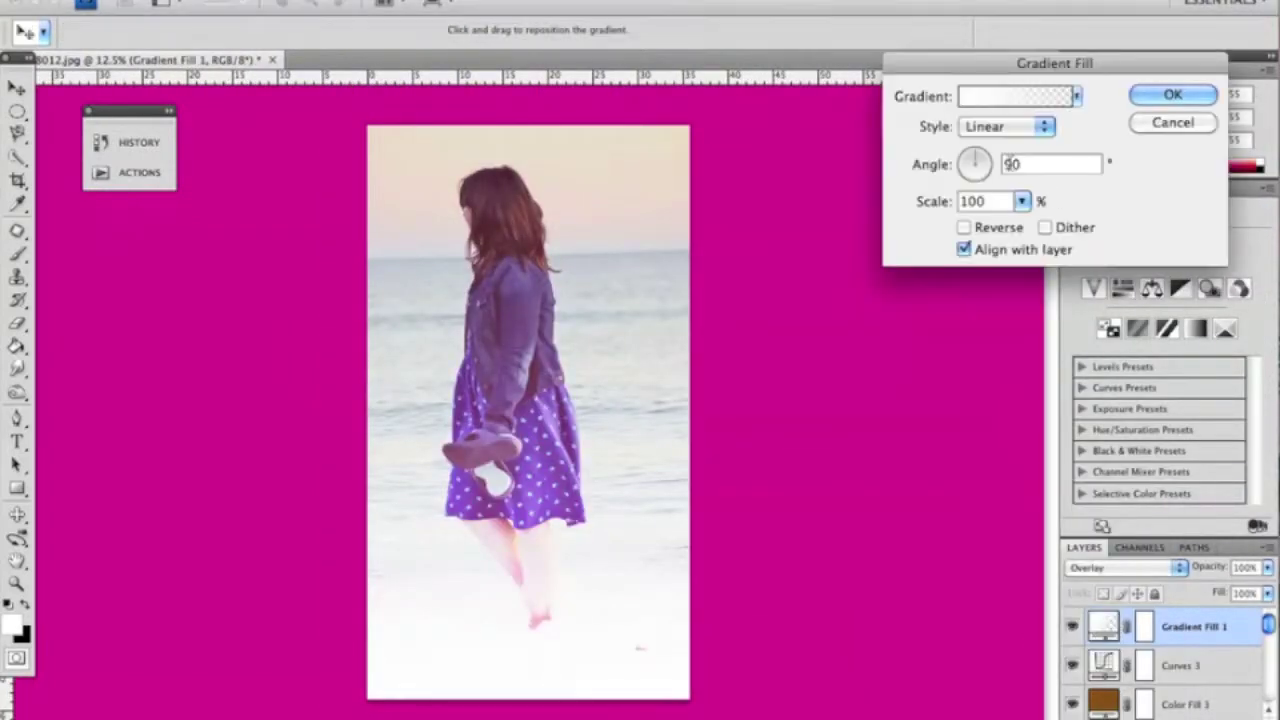
pyautogui.click(978, 172)
pyautogui.click(1076, 96)
pyautogui.click(918, 140)
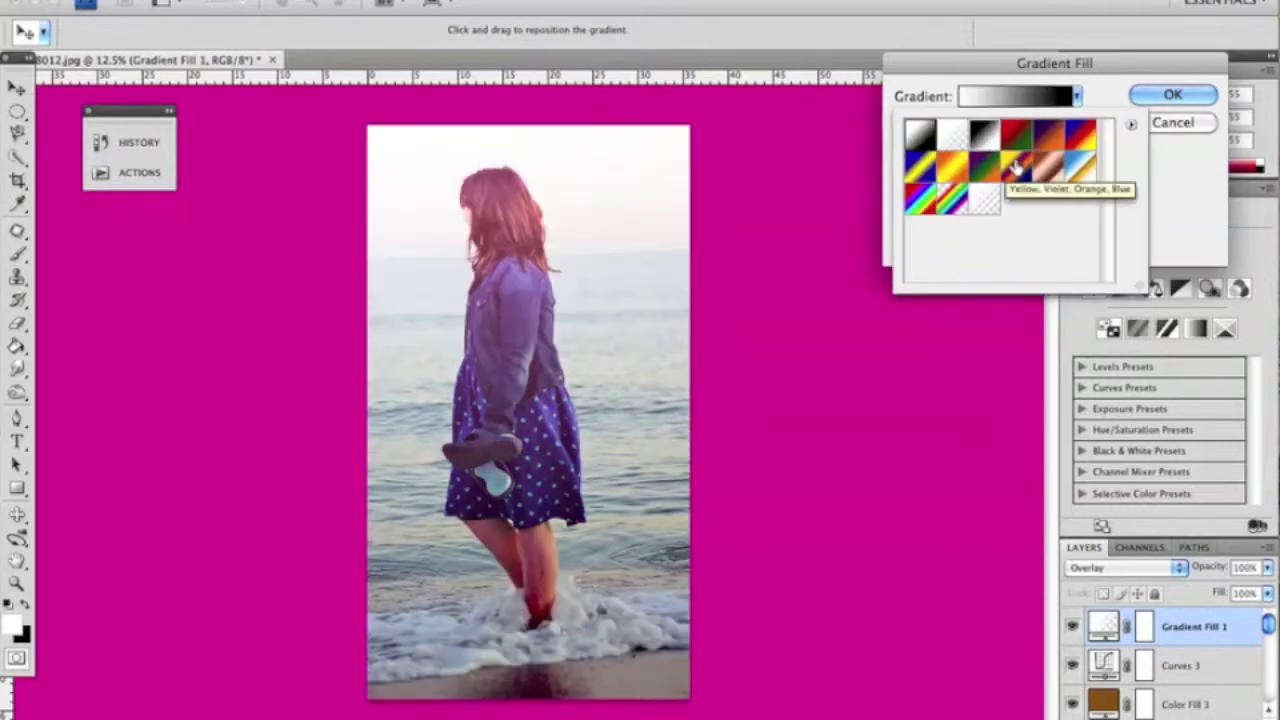
pyautogui.click(952, 135)
# Try black-white, violet-orange and red-green gradient presets, then confirm the gradient.
pyautogui.click(1076, 96)
pyautogui.click(1015, 96)
pyautogui.click(856, 461)
pyautogui.click(792, 461)
pyautogui.click(920, 461)
pyautogui.click(876, 462)
pyautogui.press('Return')
pyautogui.press('Return')
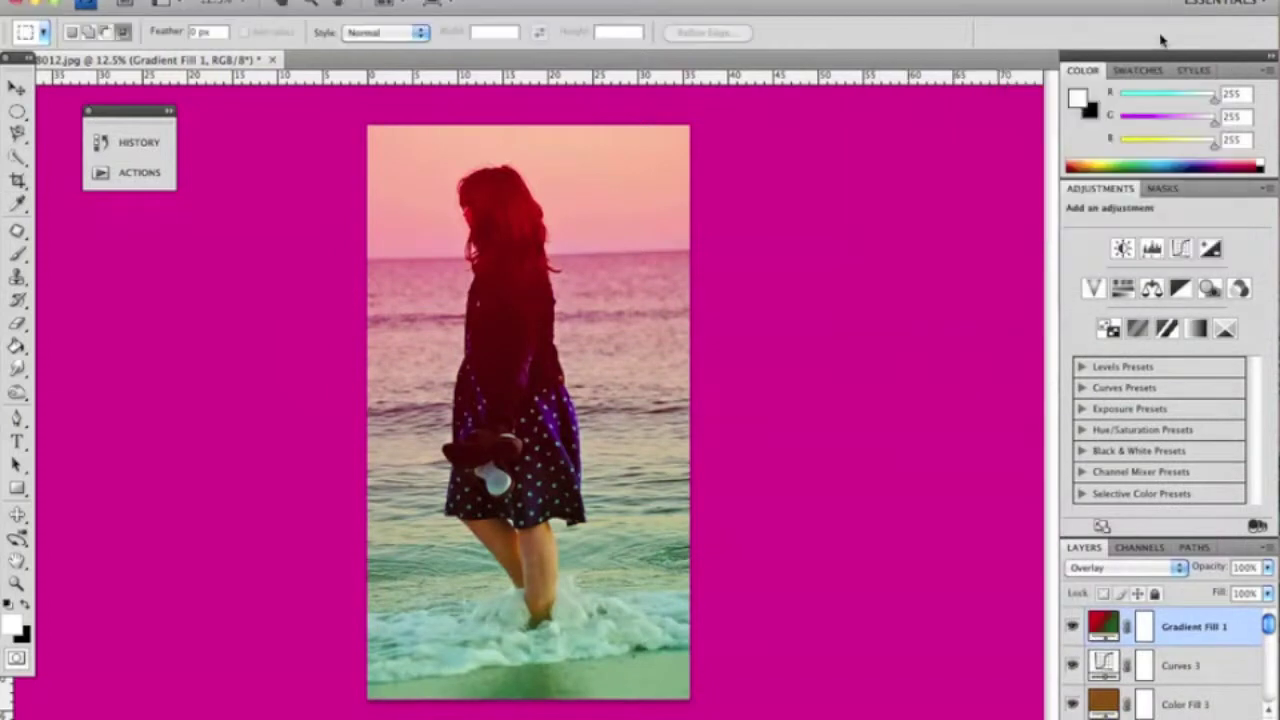
# Blend Gradient Fill 1 in Soft Light at 49% opacity.
pyautogui.click(1125, 567)
pyautogui.click(1110, 540)
pyautogui.click(1267, 567)
pyautogui.moveTo(1258, 590); pyautogui.dragTo(1212, 590)
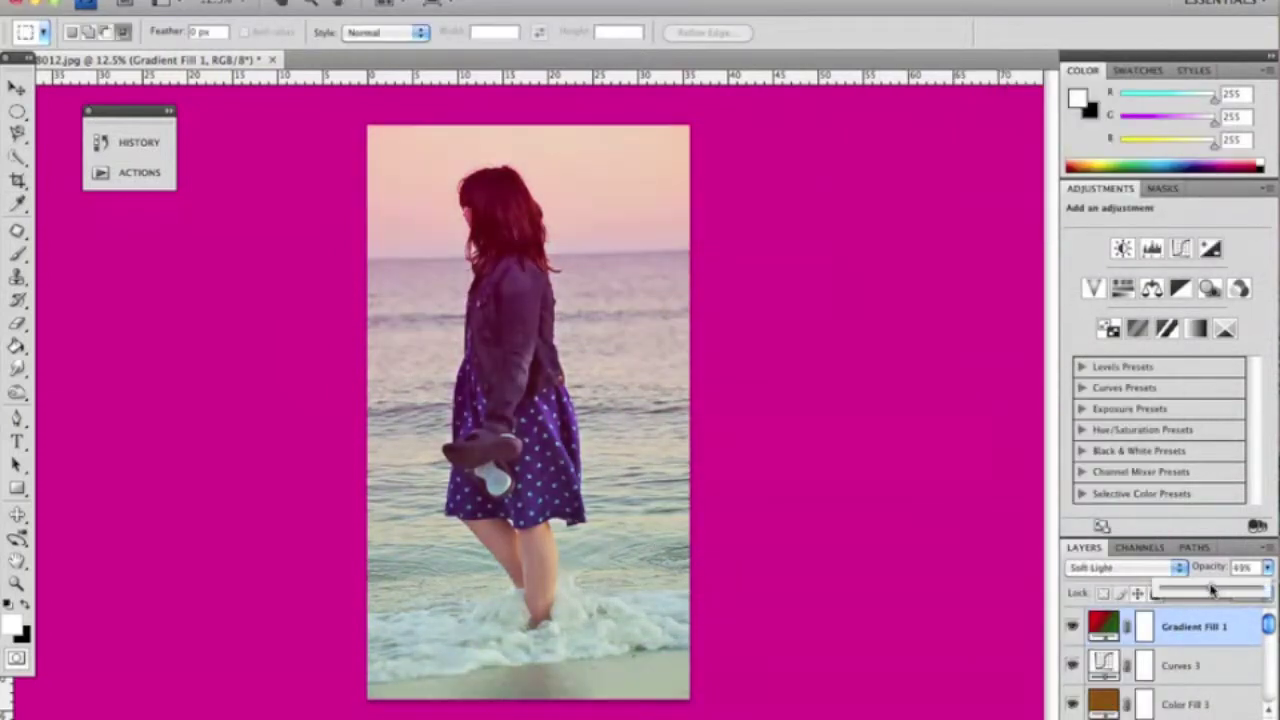
# Change Gradient Fill 1 to the violet-orange preset, rotated to about 47 degrees.
pyautogui.doubleClick(1104, 625)
pyautogui.moveTo(983, 177); pyautogui.dragTo(988, 162)
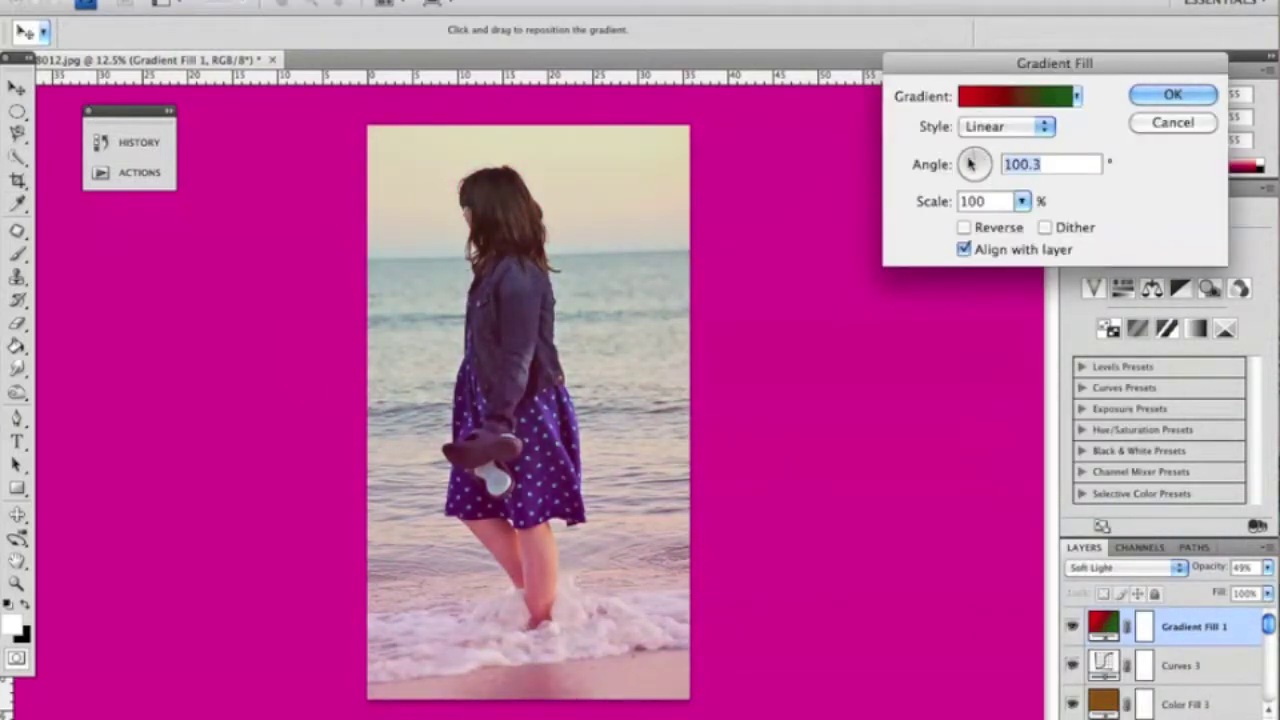
pyautogui.click(1077, 96)
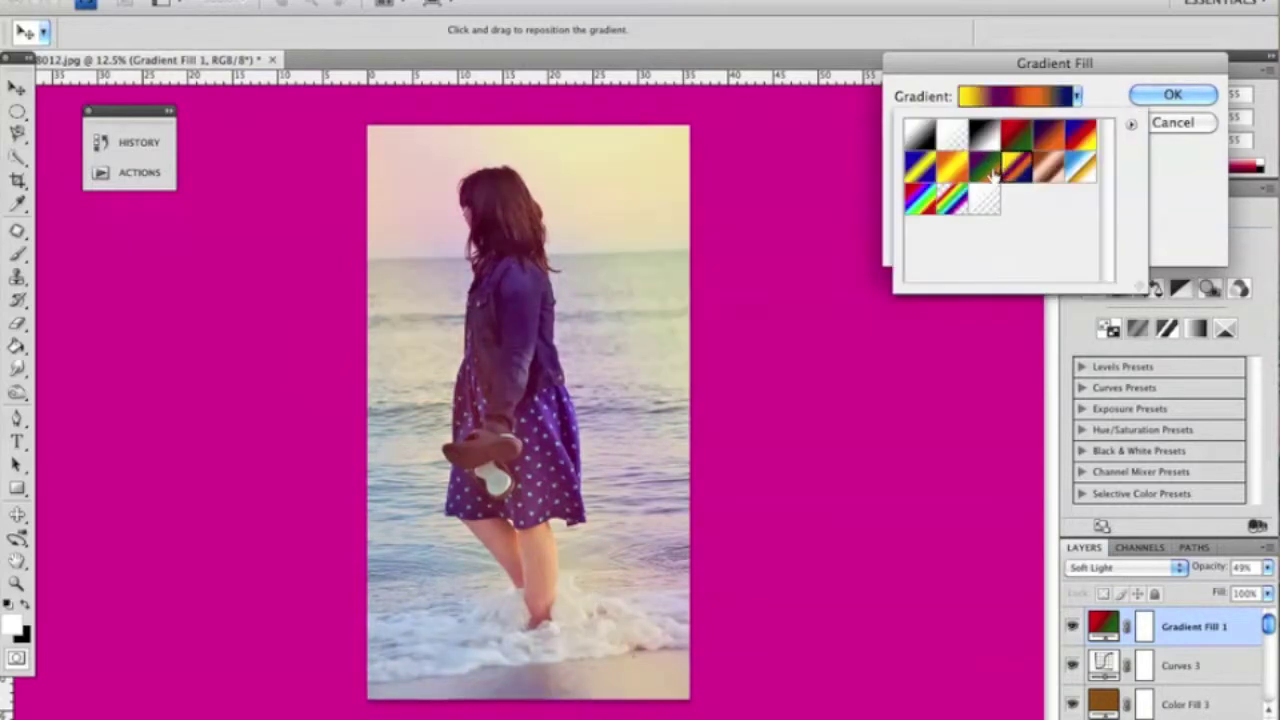
pyautogui.click(1046, 140)
pyautogui.click(922, 138)
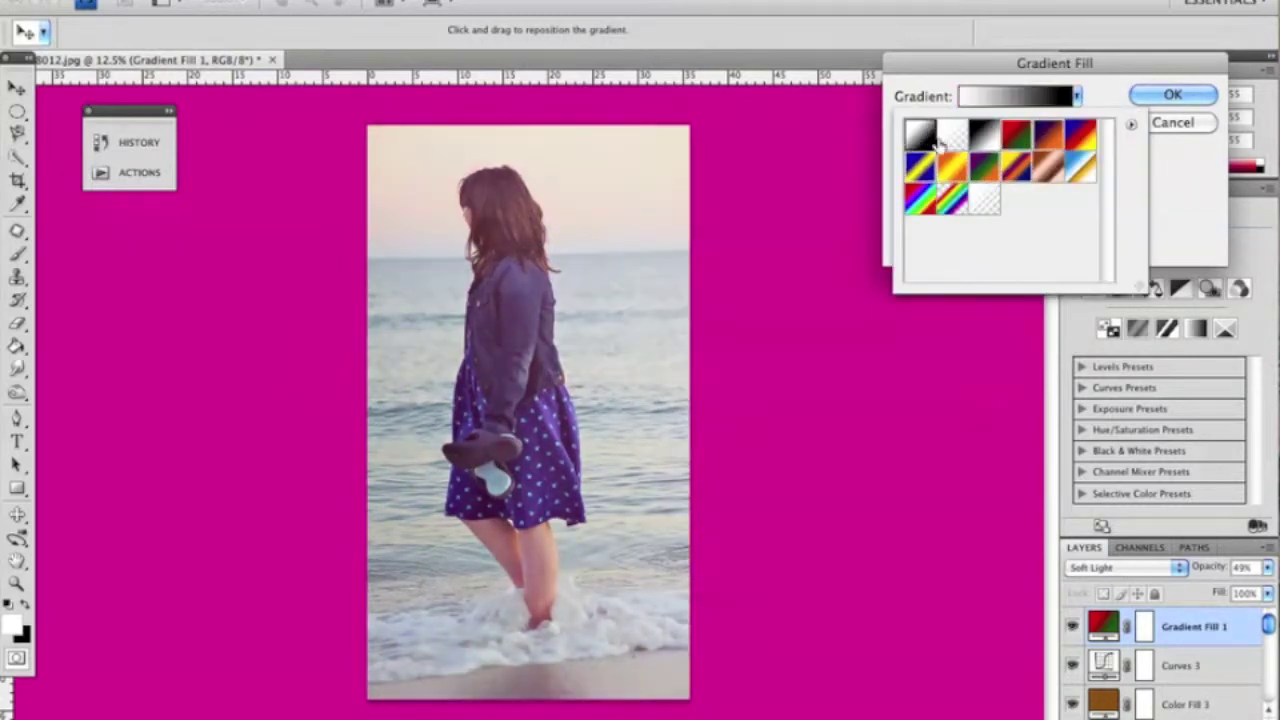
pyautogui.click(983, 140)
pyautogui.click(1080, 166)
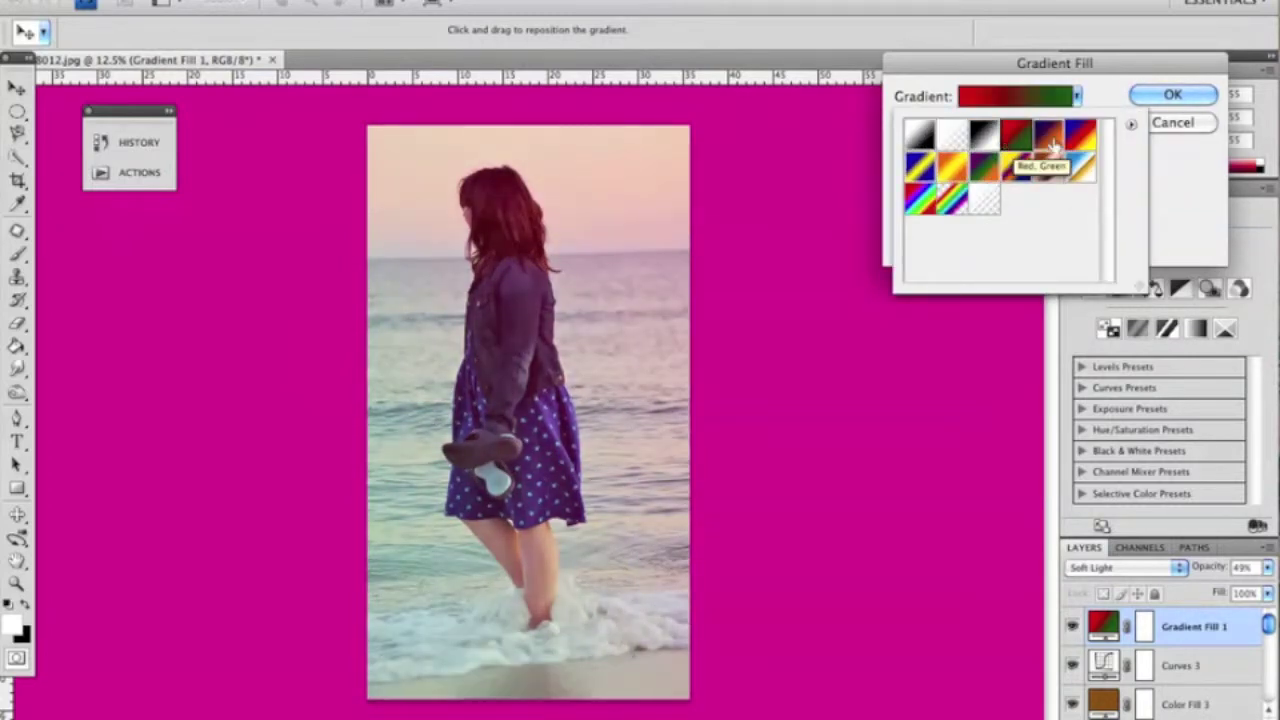
pyautogui.doubleClick(1046, 140)
pyautogui.moveTo(970, 170); pyautogui.dragTo(985, 160)
pyautogui.press('Return')
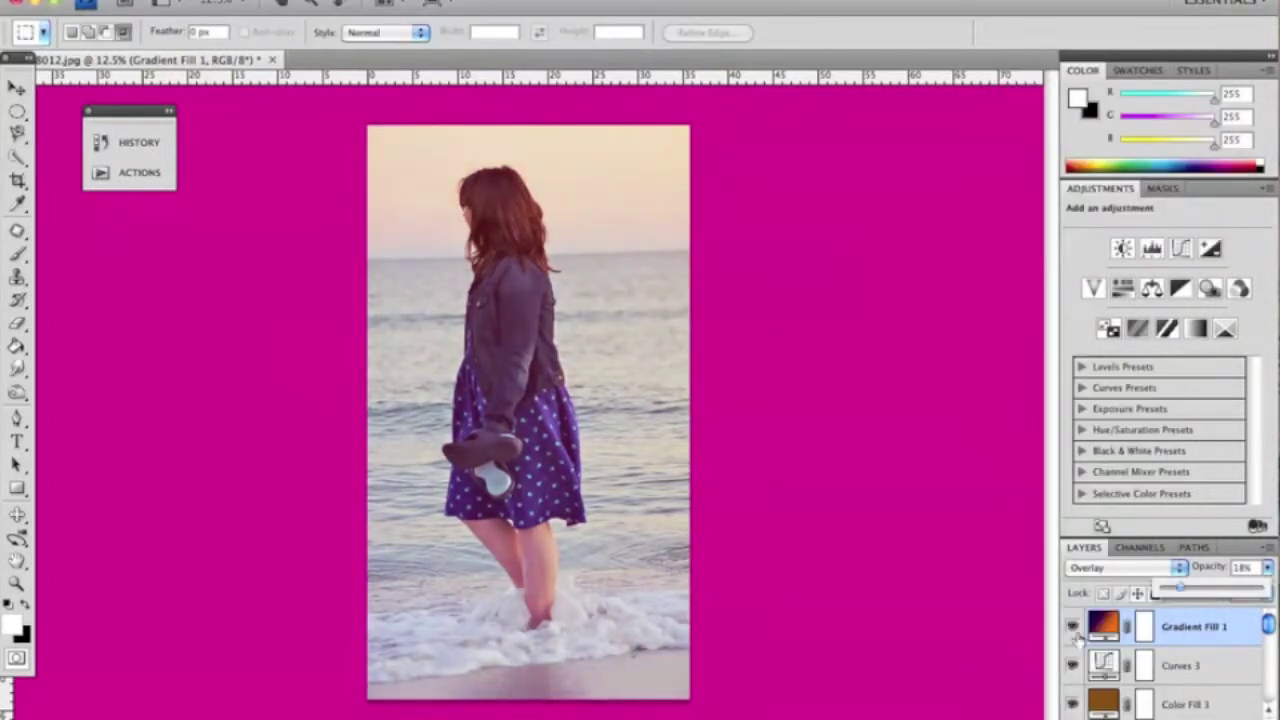
# Compare the tint on and off, then blend it in Soft Light at 45% opacity.
pyautogui.click(1072, 627)
pyautogui.click(1125, 567)
pyautogui.click(1125, 660)
pyautogui.click(1267, 567)
pyautogui.moveTo(1250, 592); pyautogui.dragTo(1207, 592)
# Make black the foreground colour and start a new gradient fill layer.
pyautogui.click(25, 608)
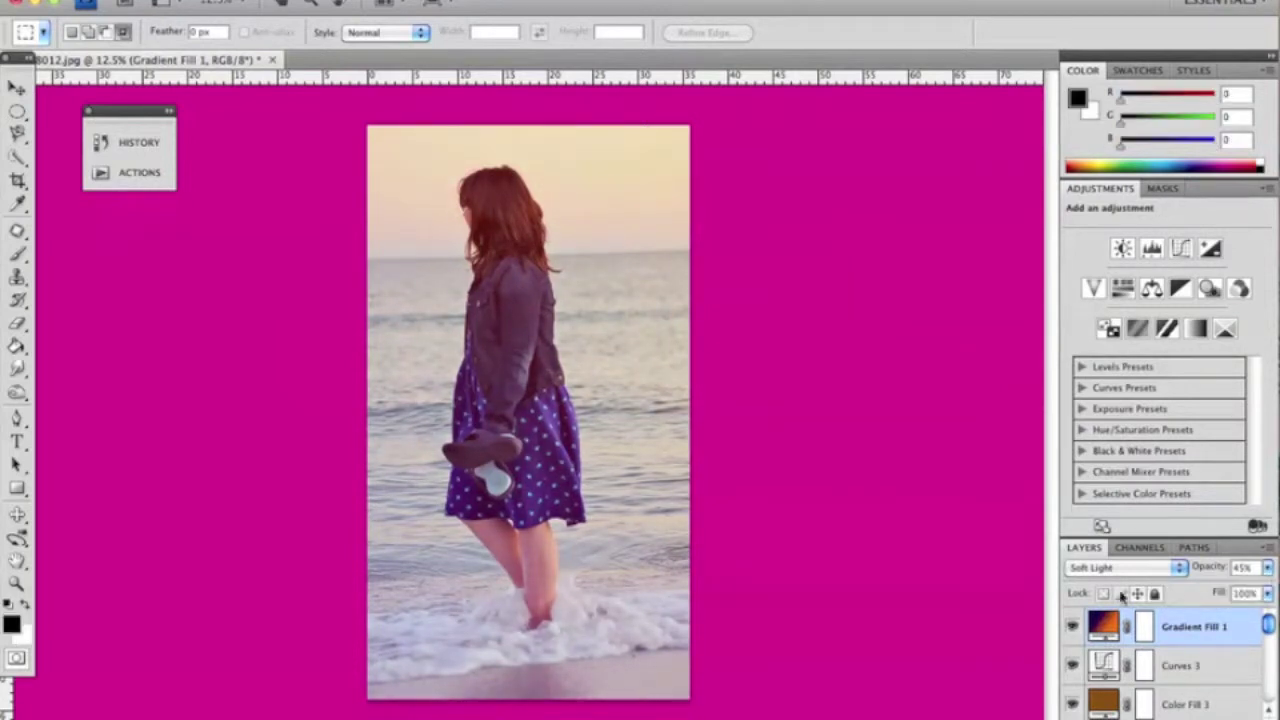
pyautogui.click(1165, 716)
pyautogui.click(1175, 480)
# Accept the dark Gradient Fill 2 and blend it in Overlay at about 49% opacity.
pyautogui.click(1178, 92)
pyautogui.click(1120, 567)
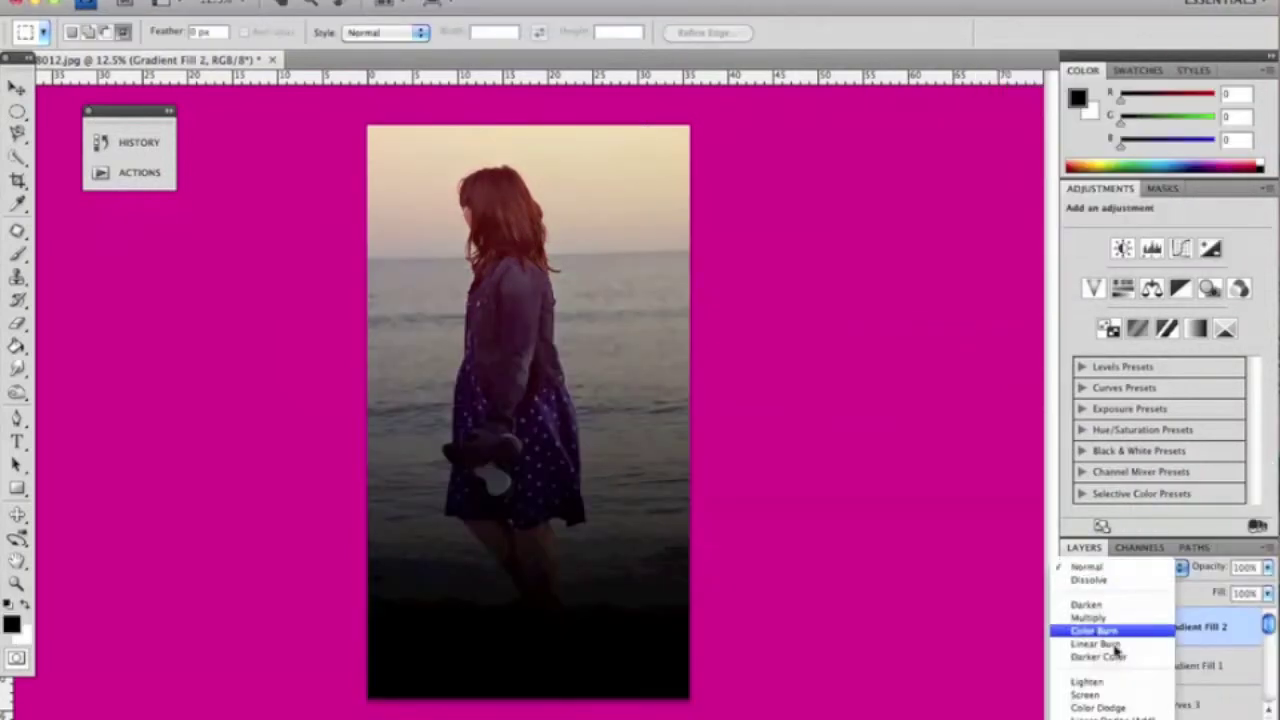
pyautogui.click(1120, 680)
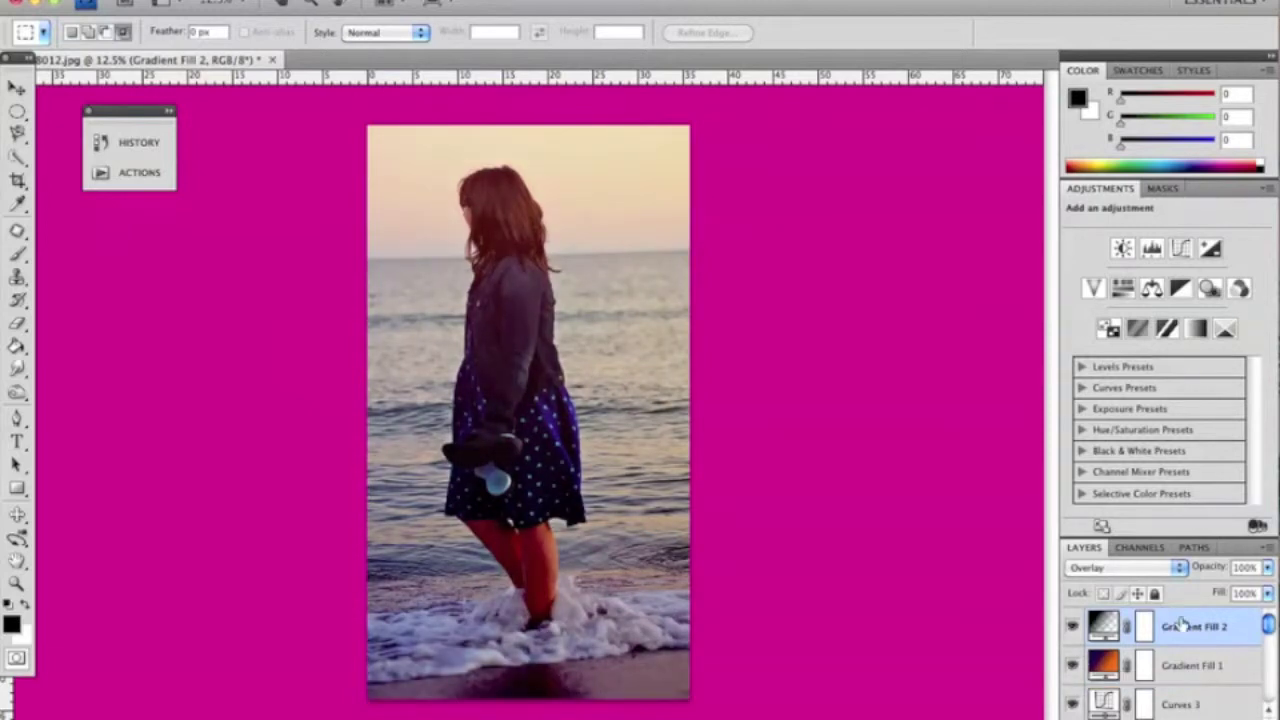
pyautogui.click(1267, 567)
pyautogui.moveTo(1266, 593); pyautogui.dragTo(1210, 593)
# Compare Gradient Fill 2 on and off, then rotate its gradient direction.
pyautogui.click(1072, 627)
pyautogui.click(1072, 627)
pyautogui.click(1072, 627)
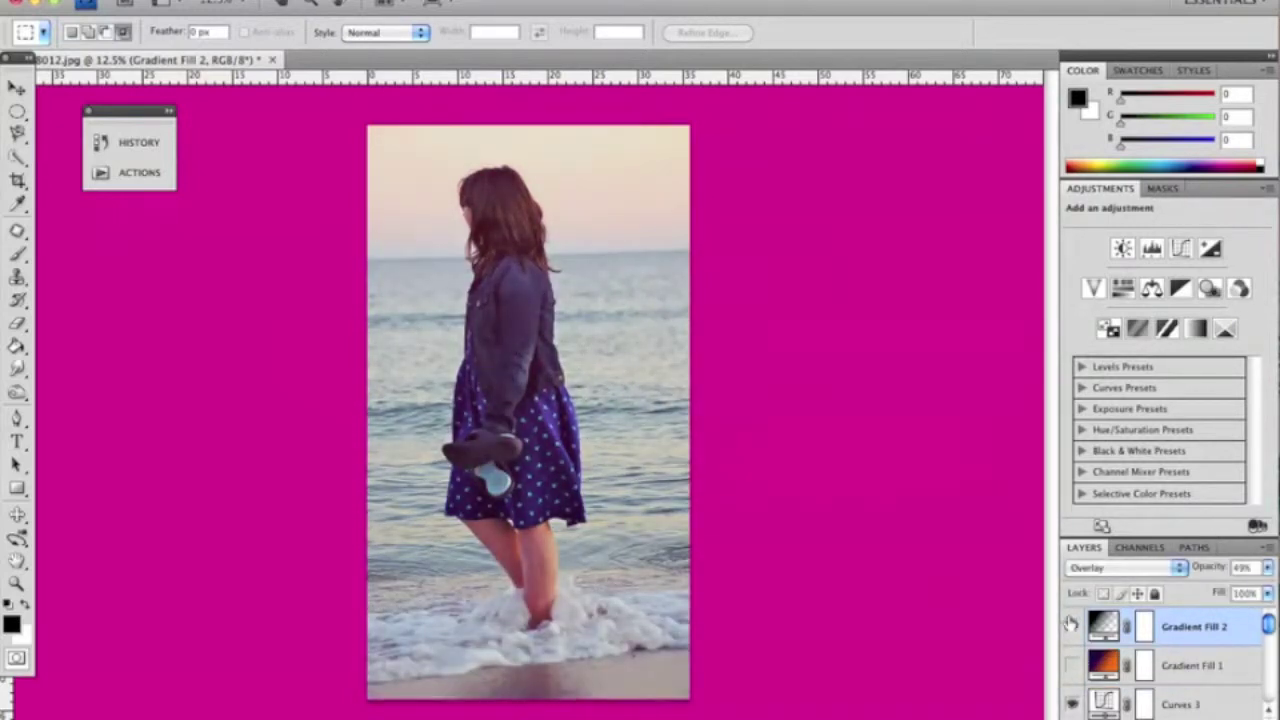
pyautogui.click(1072, 627)
pyautogui.doubleClick(1105, 625)
pyautogui.moveTo(978, 168); pyautogui.dragTo(960, 165)
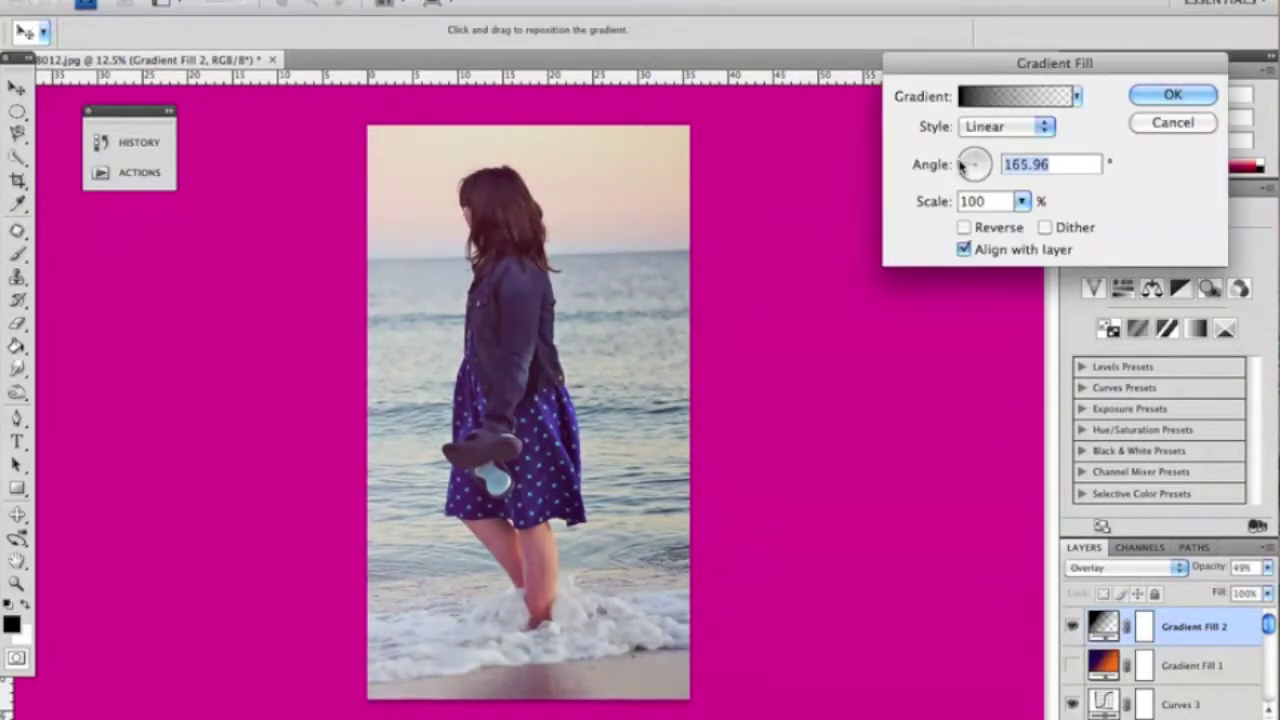
pyautogui.press('Return')
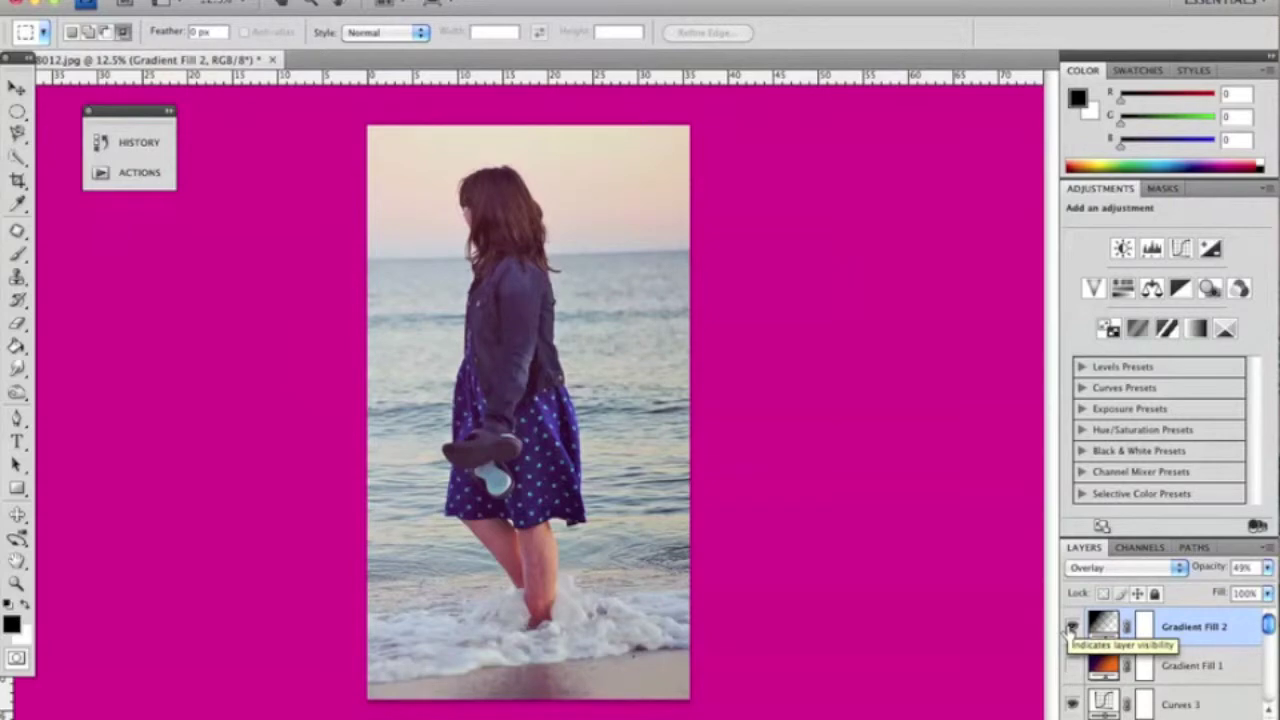
pyautogui.click(1148, 712)
# Add a Curves adjustment with the black point moved in and the curve pulled down.
pyautogui.click(1165, 545)
pyautogui.moveTo(1105, 437); pyautogui.dragTo(1160, 437)
pyautogui.moveTo(1231, 319); pyautogui.dragTo(1230, 383)
# Draw a gradient across the Curves mask with the Gradient Tool.
pyautogui.click(17, 345)
pyautogui.click(100, 342)
pyautogui.click(142, 32)
pyautogui.click(35, 70)
pyautogui.moveTo(510, 385); pyautogui.dragTo(690, 698)
pyautogui.press('x')
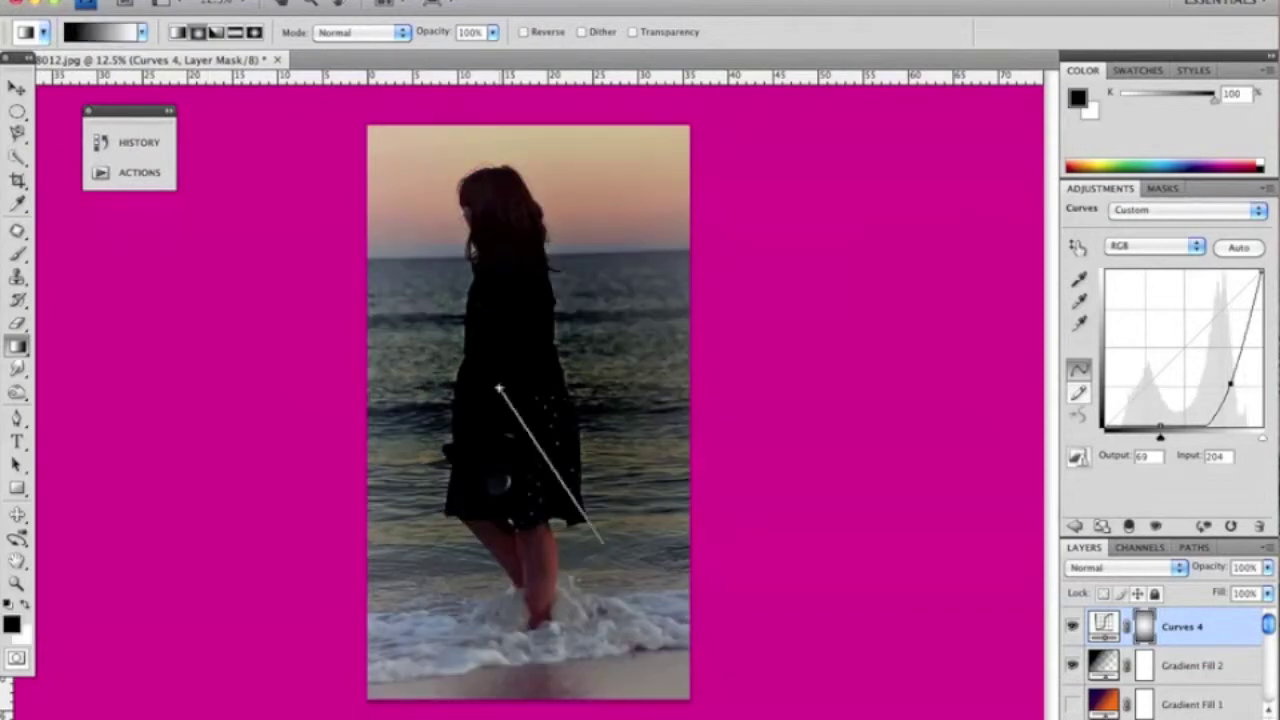
# Lower the Curves layer's opacity to 42%.
pyautogui.hotkey('ctrl', '-')
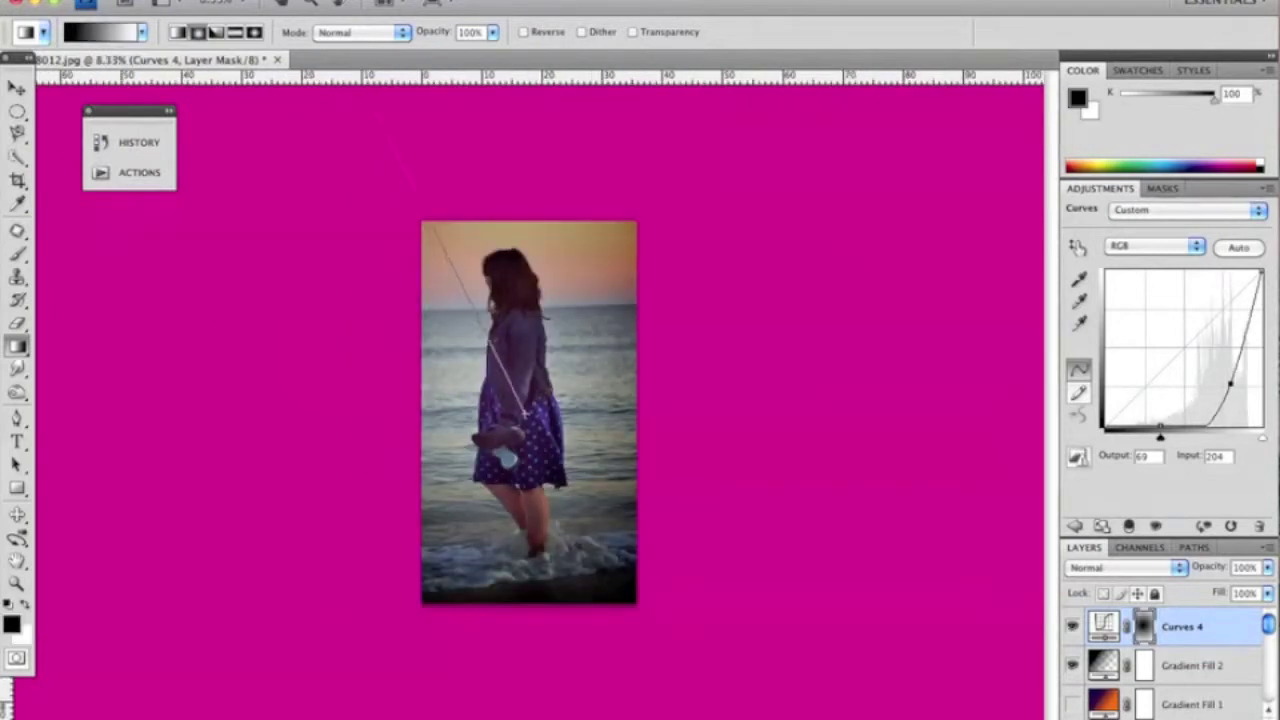
pyautogui.moveTo(1267, 567); pyautogui.dragTo(1212, 588)
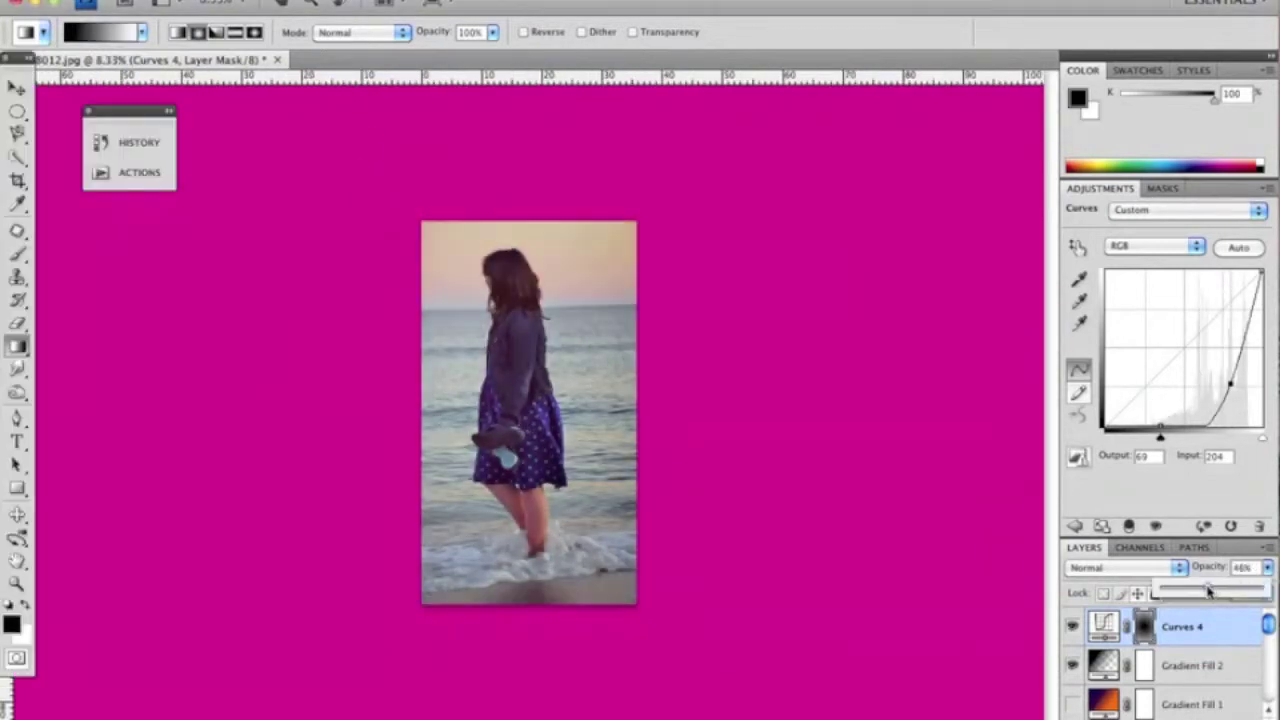
pyautogui.hotkey('ctrl', '+')
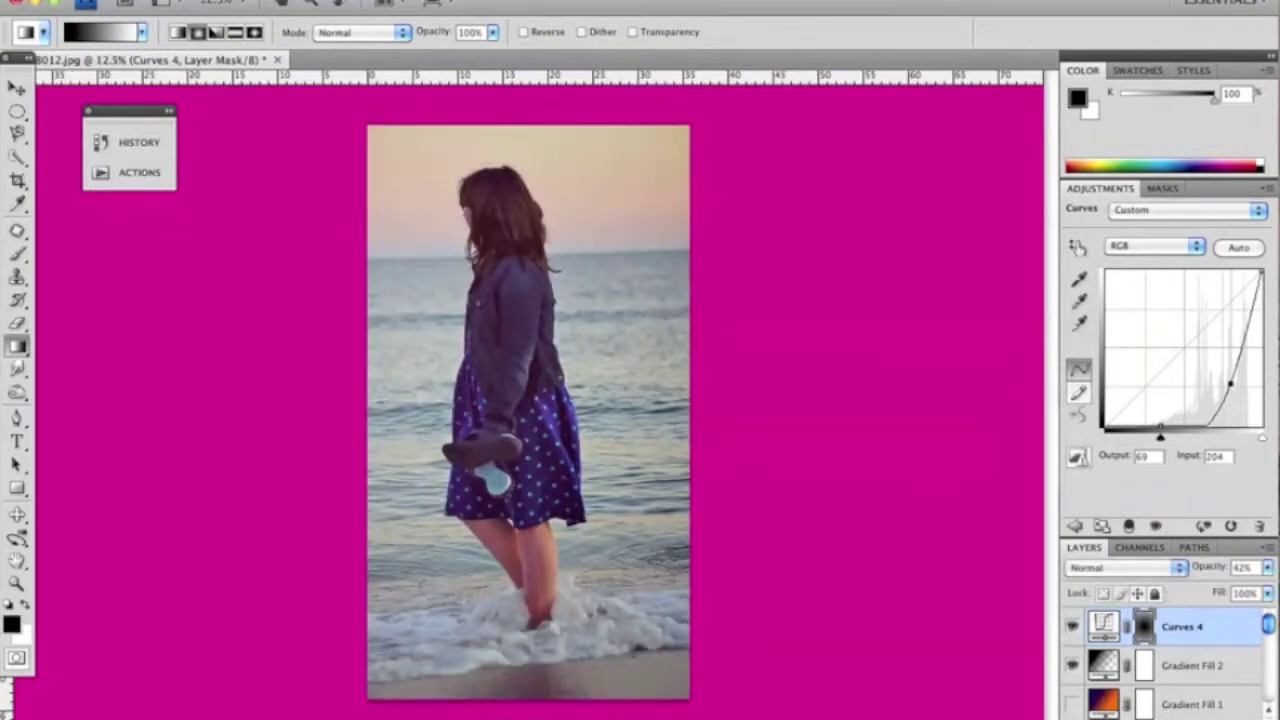
pyautogui.click(1155, 716)
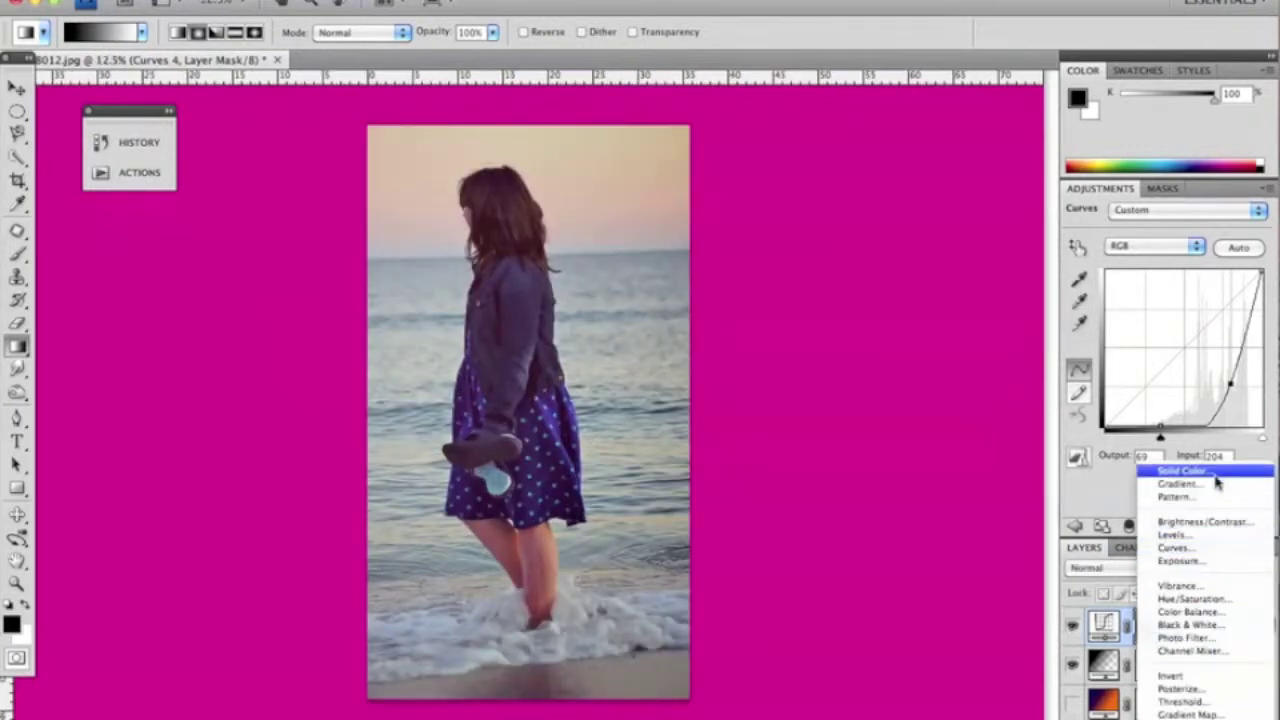
# Add a magenta Solid Color fill layer blended in Screen at reduced opacity.
pyautogui.click(1215, 472)
pyautogui.click(1026, 80)
pyautogui.press('Return')
pyautogui.click(1125, 567)
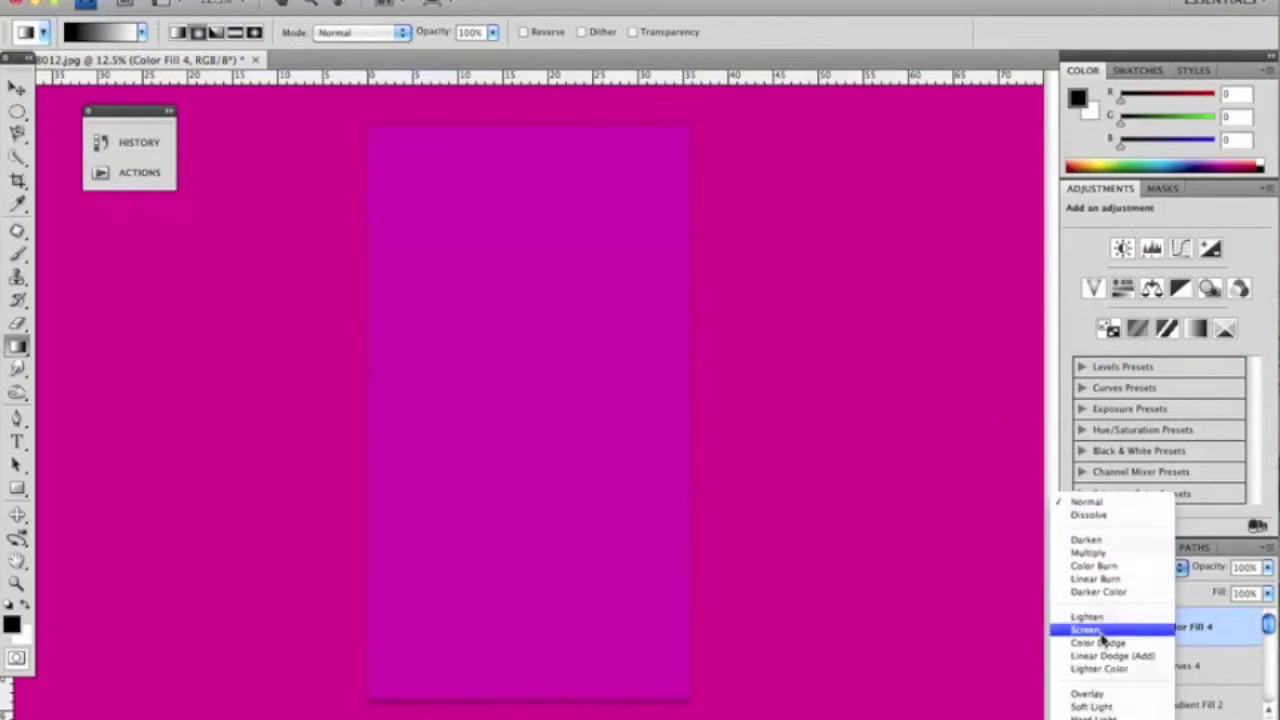
pyautogui.click(1110, 628)
pyautogui.moveTo(1267, 567); pyautogui.dragTo(1197, 590)
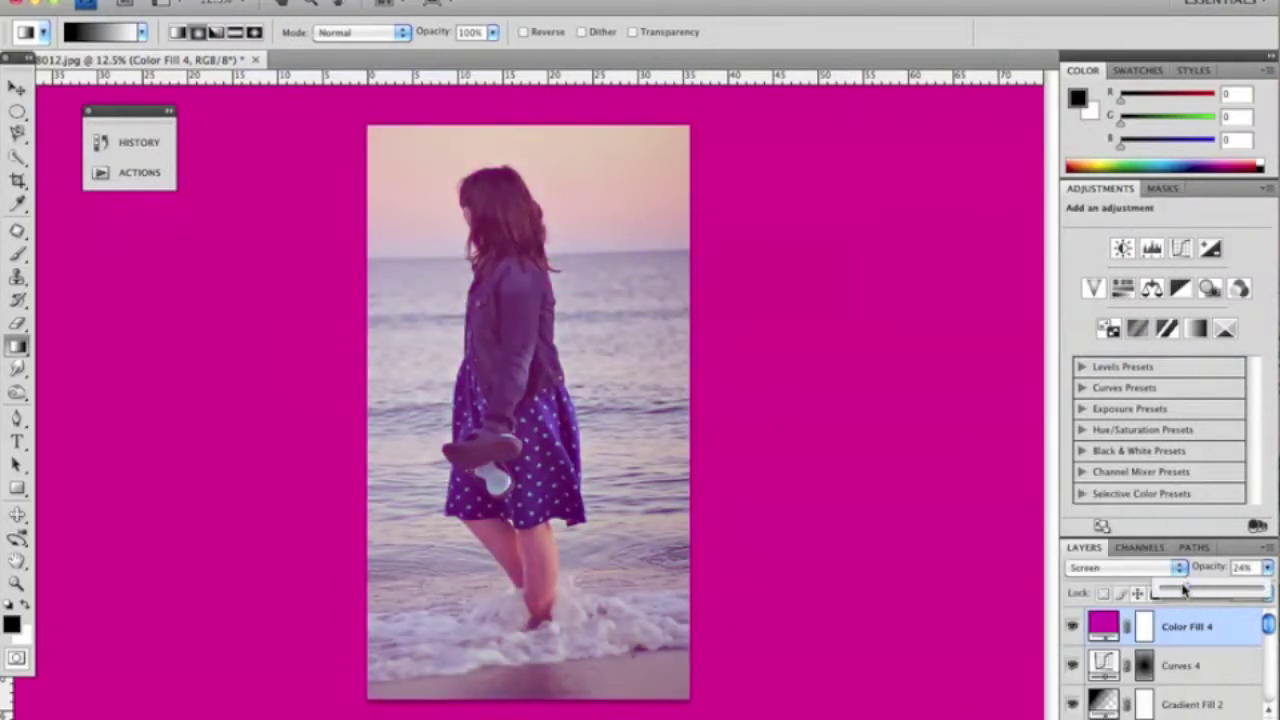
# Try Overlay and Soft Light, then set the magenta fill to Exclusion at about 10%.
pyautogui.click(1120, 567)
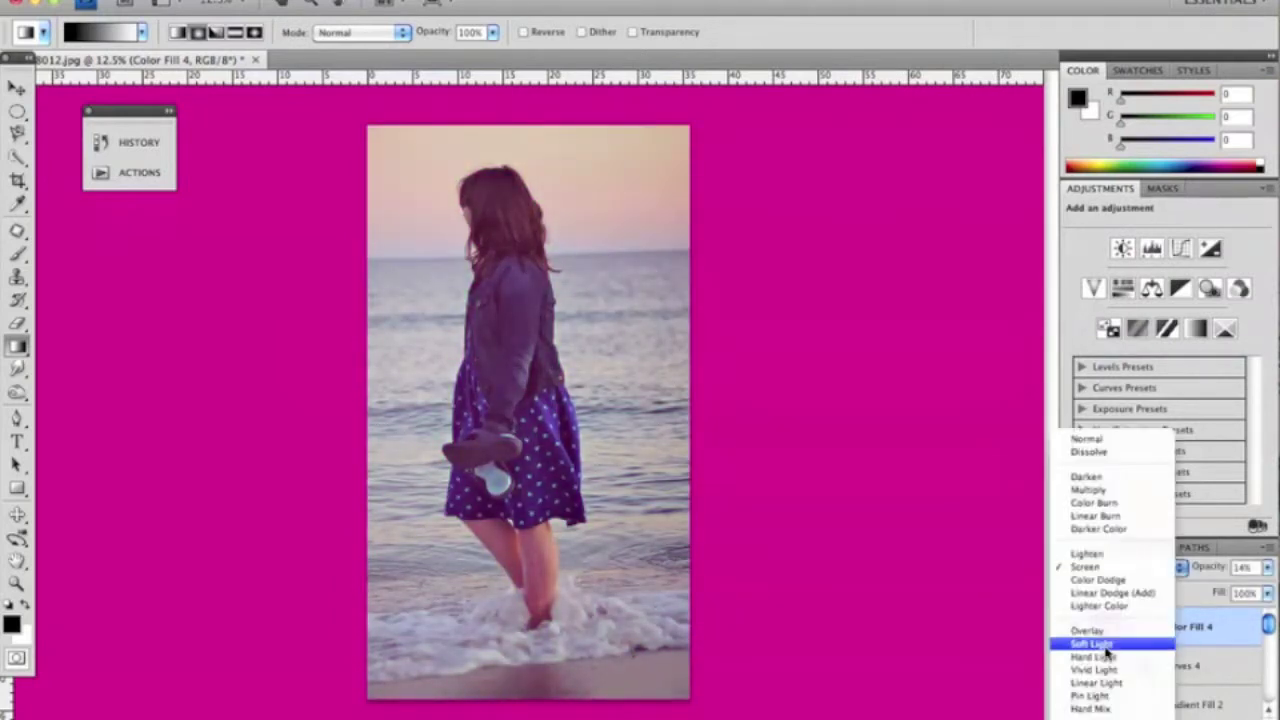
pyautogui.click(1095, 640)
pyautogui.click(1120, 567)
pyautogui.click(1100, 586)
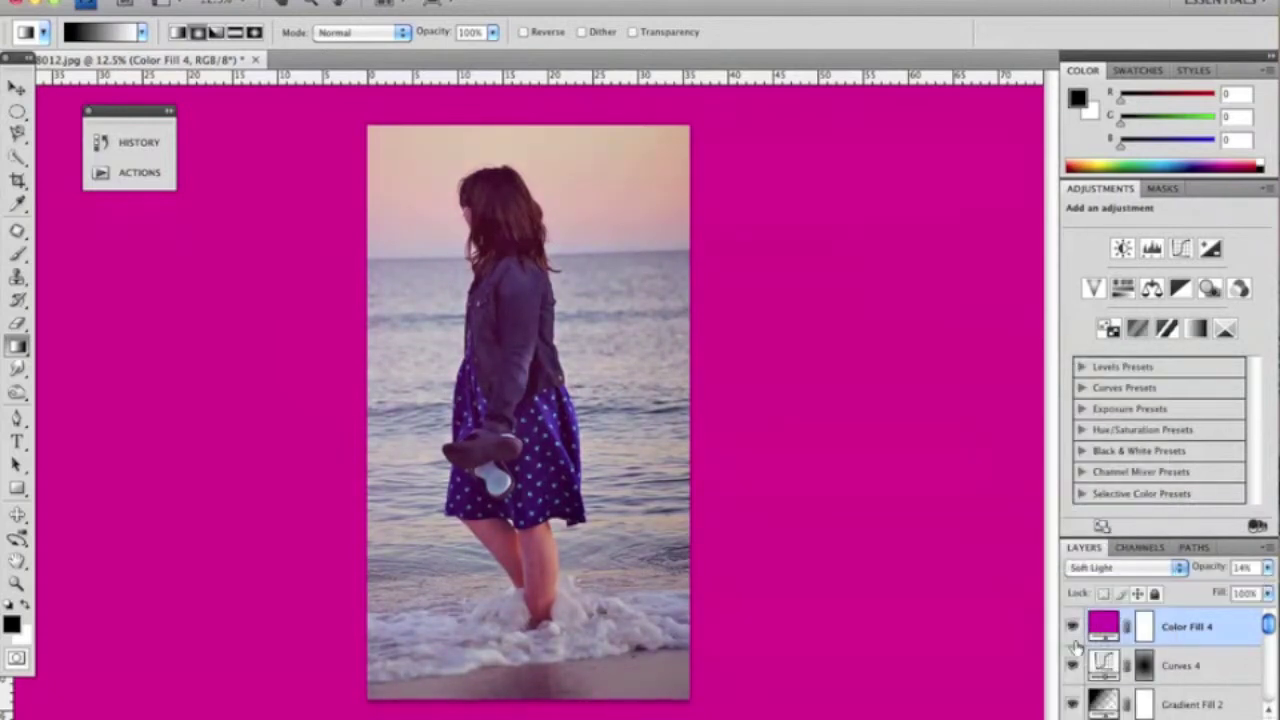
pyautogui.click(1267, 567)
pyautogui.moveTo(1265, 583); pyautogui.dragTo(1199, 590)
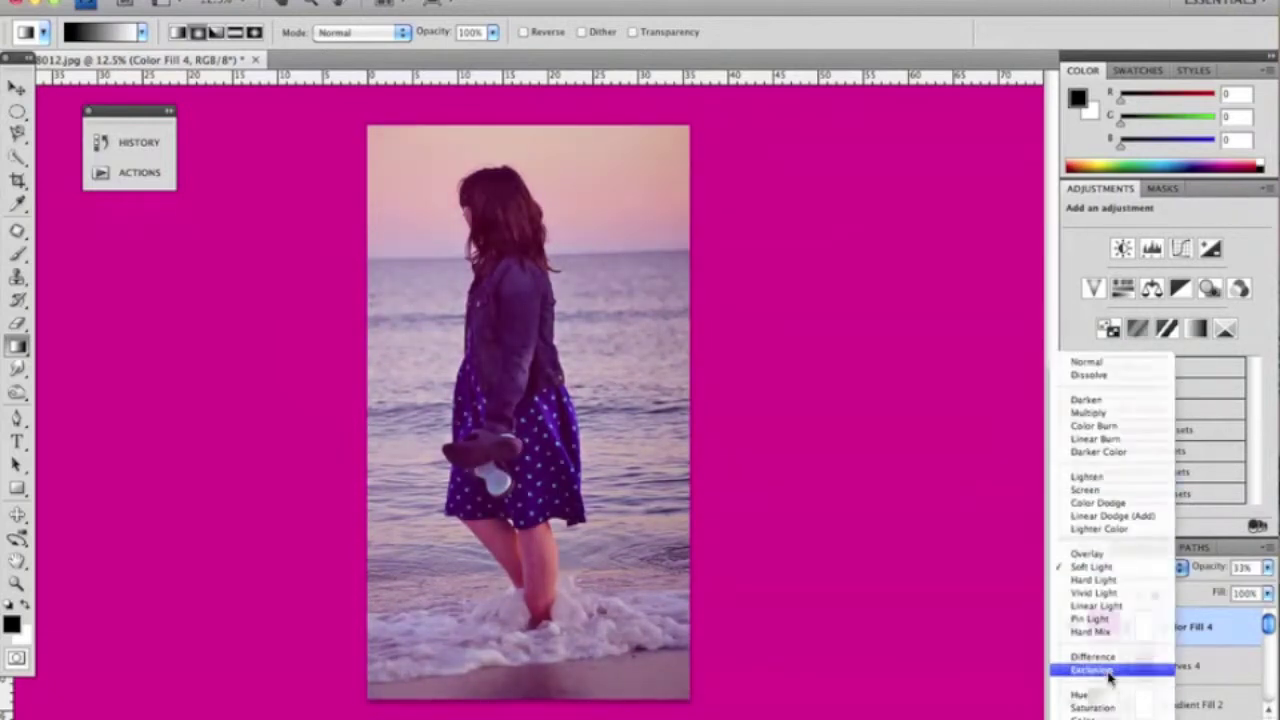
pyautogui.click(1091, 669)
pyautogui.moveTo(1267, 566); pyautogui.dragTo(1180, 594)
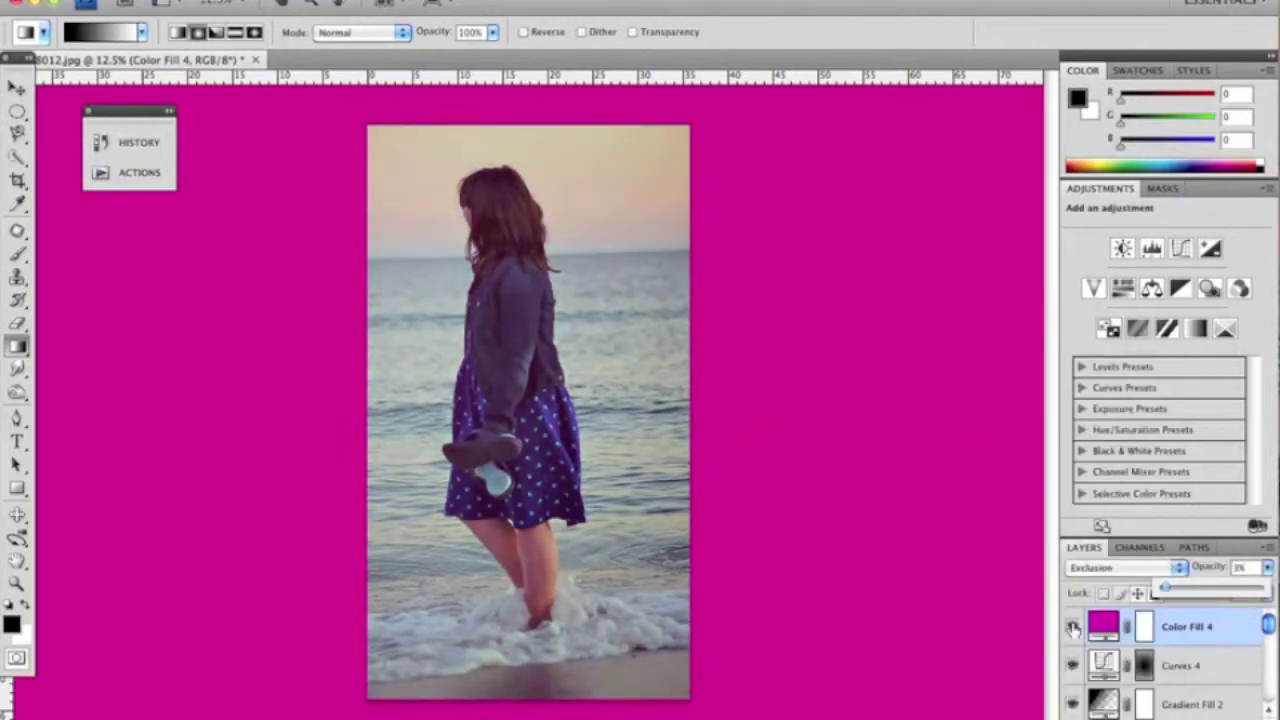
pyautogui.moveTo(1173, 591); pyautogui.dragTo(1178, 591)
# Dismiss the new adjustment layer list and select the Curves layer.
pyautogui.click(1170, 712)
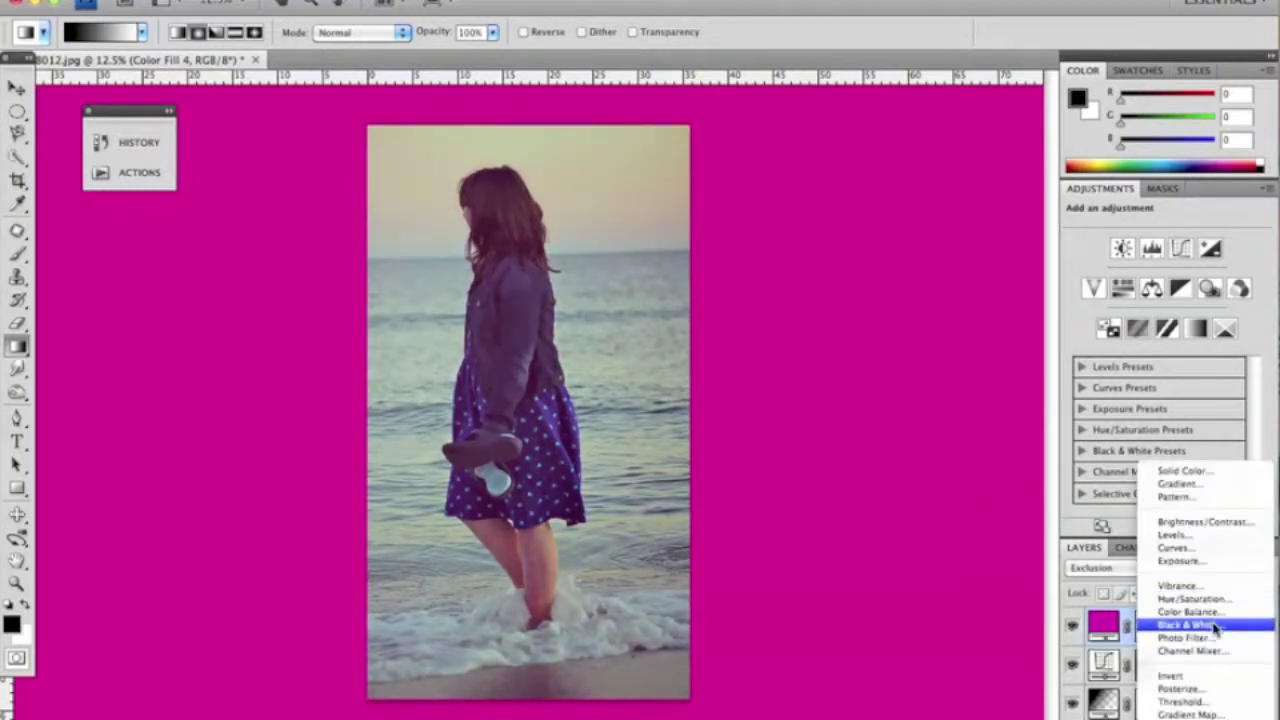
pyautogui.click(1075, 625)
pyautogui.click(1073, 625)
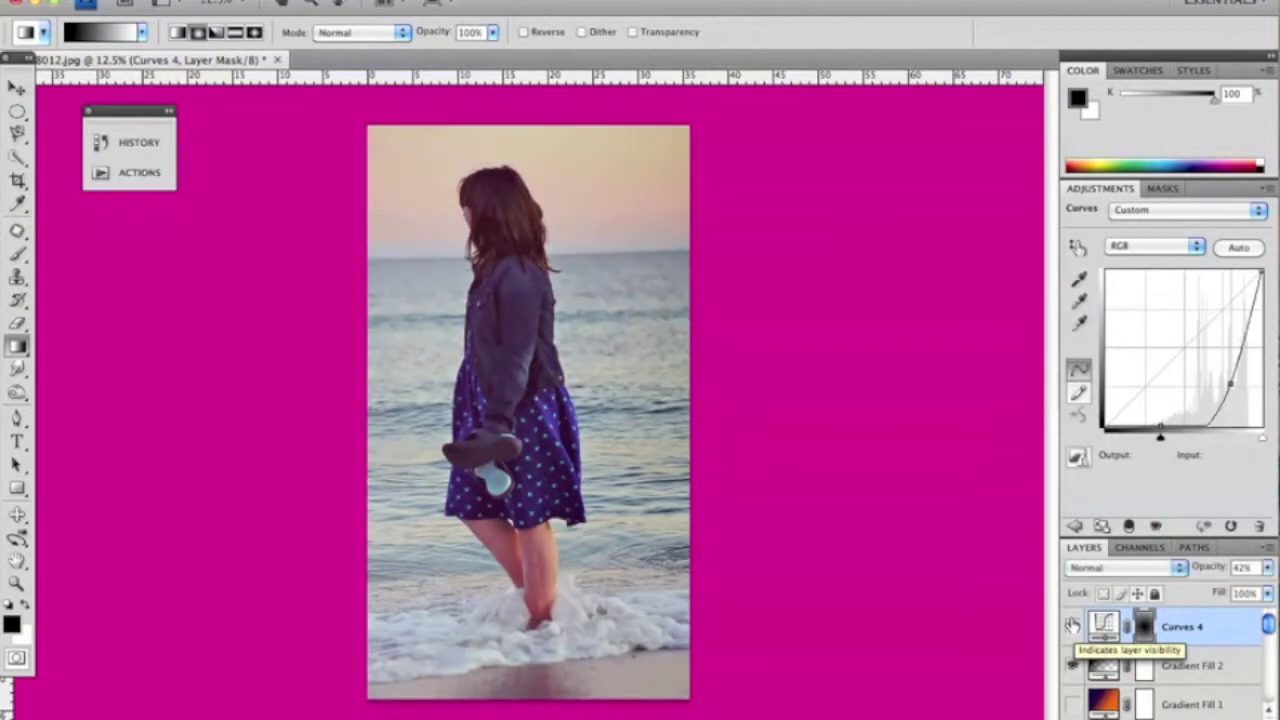
pyautogui.click(1073, 625)
# Play the Border action to add black bars along the top and bottom edges.
pyautogui.click(139, 172)
pyautogui.click(231, 236)
pyautogui.click(272, 376)
pyautogui.click(287, 419)
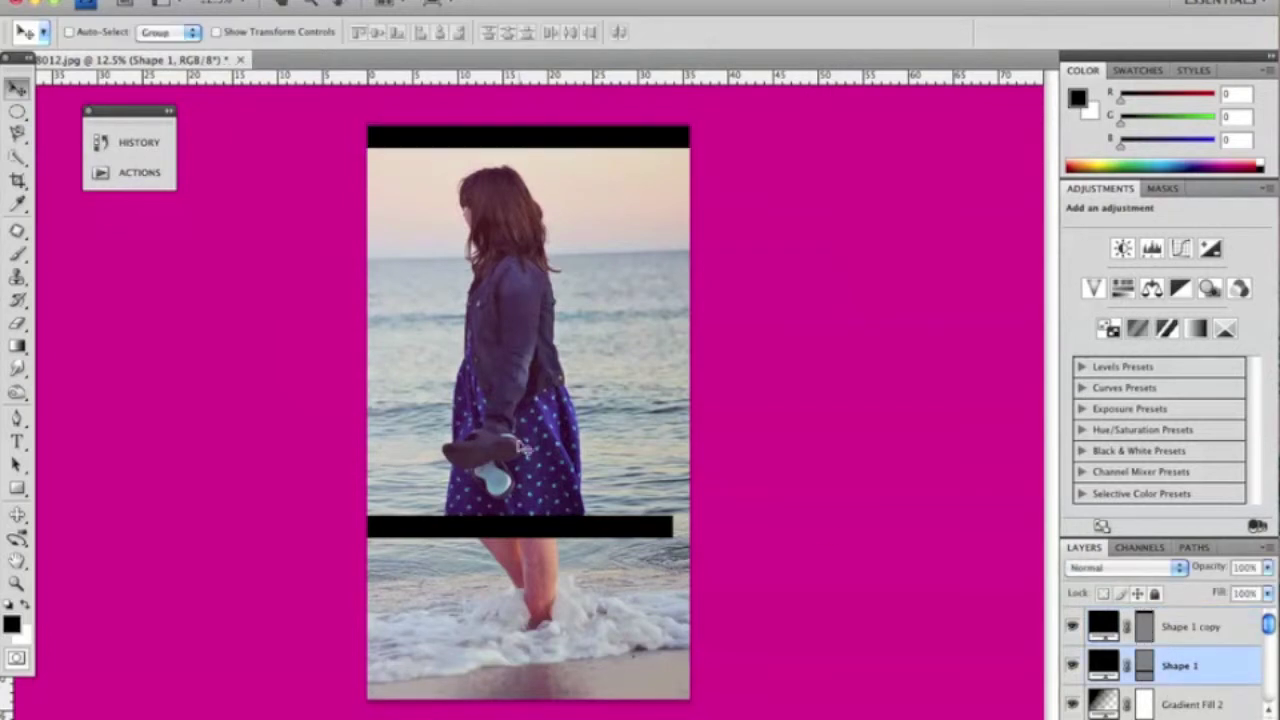
pyautogui.click(956, 32)
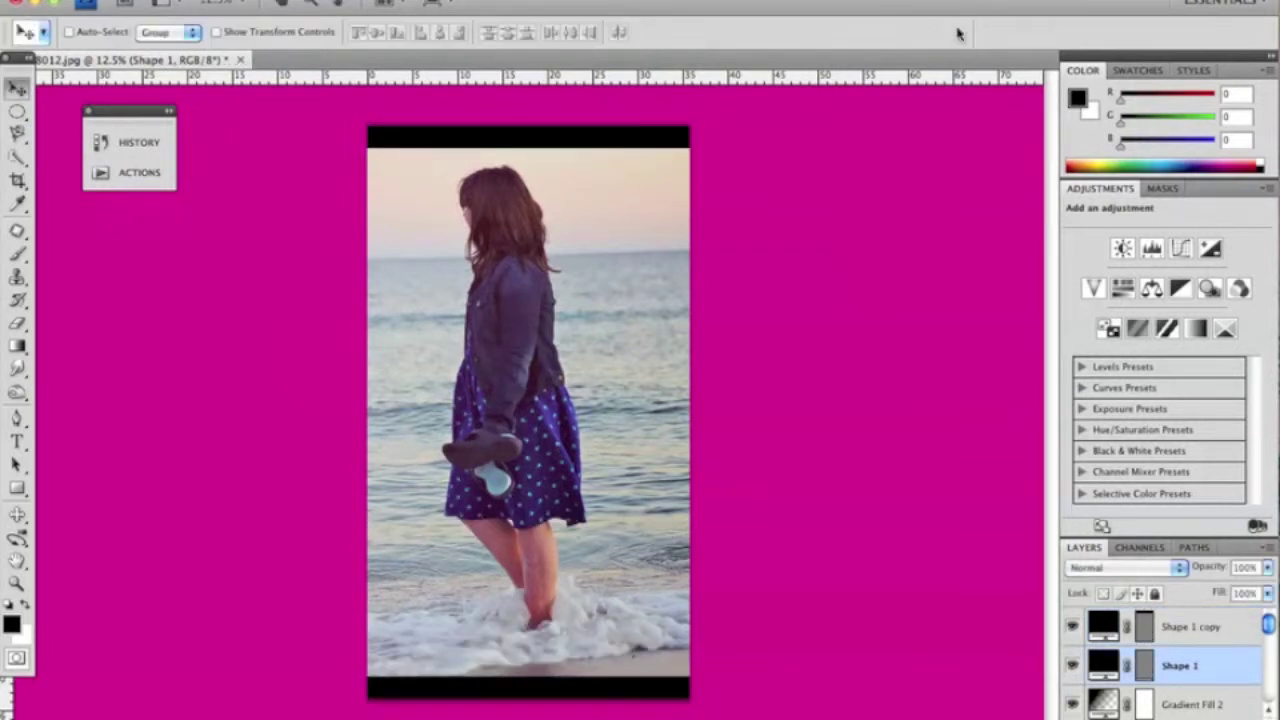